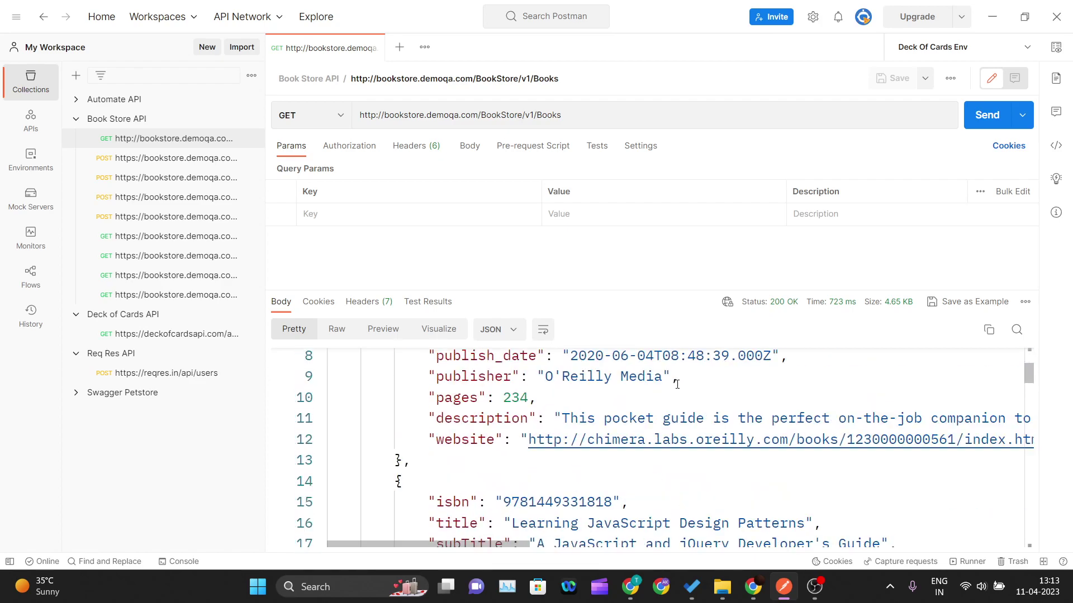
Insert the "Response time is less than 200ms" snippet into the test script of the BookStore/v1/Books GET request.
{"action": "scroll", "coordinate": [677, 384], "scroll_direction": "down", "scroll_amount": 6}
{"action": "scroll", "coordinate": [677, 385], "scroll_direction": "up", "scroll_amount": 6}
{"action": "left_click", "coordinate": [593, 150]}
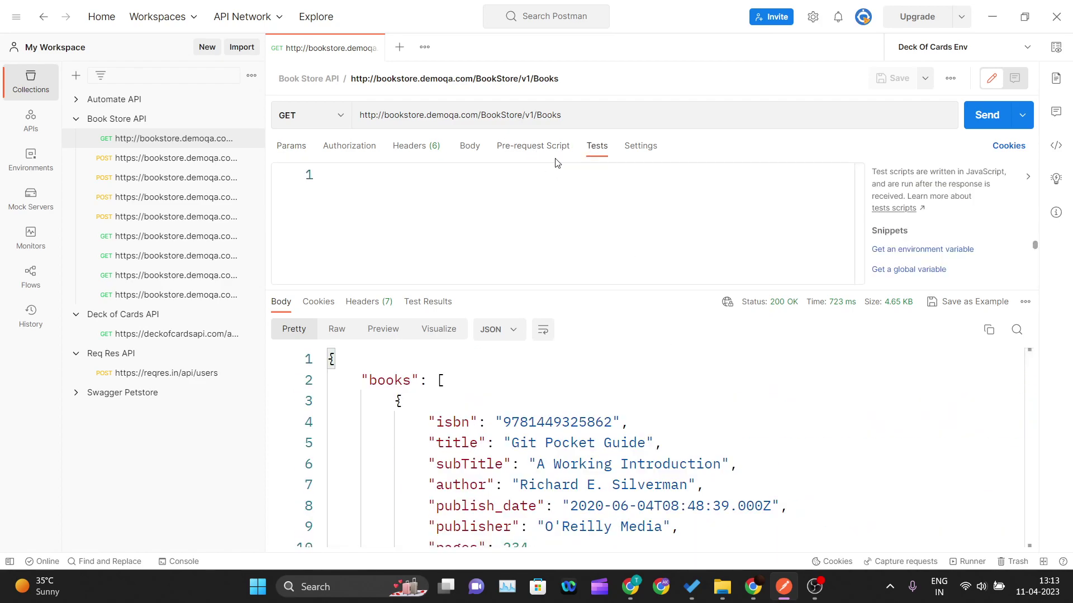
{"action": "left_click_drag", "start_coordinate": [688, 292], "coordinate": [702, 401]}
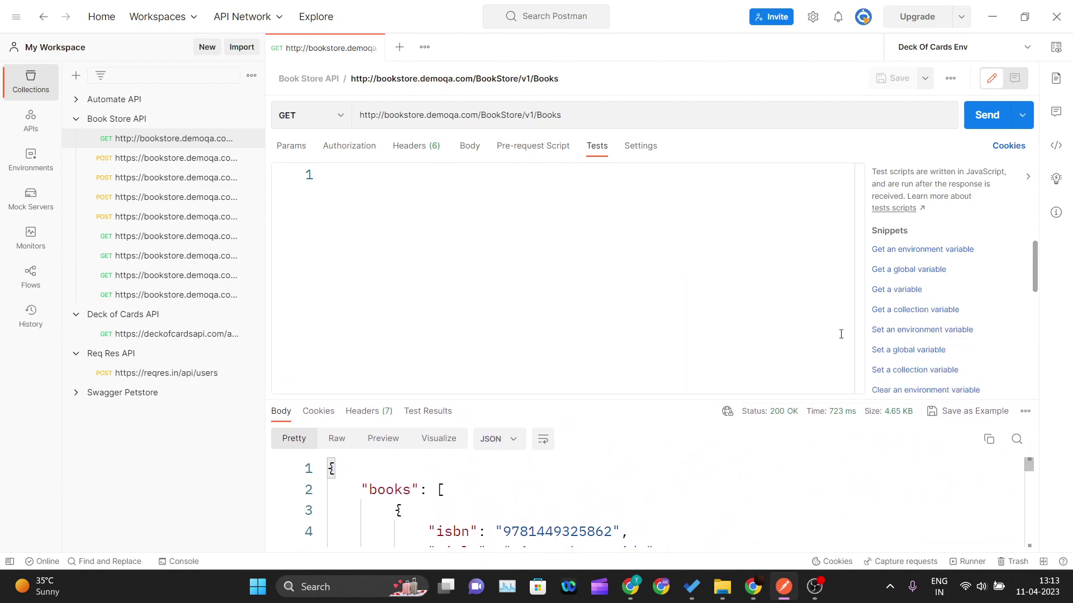
{"action": "scroll", "coordinate": [889, 333], "scroll_direction": "down", "scroll_amount": 5}
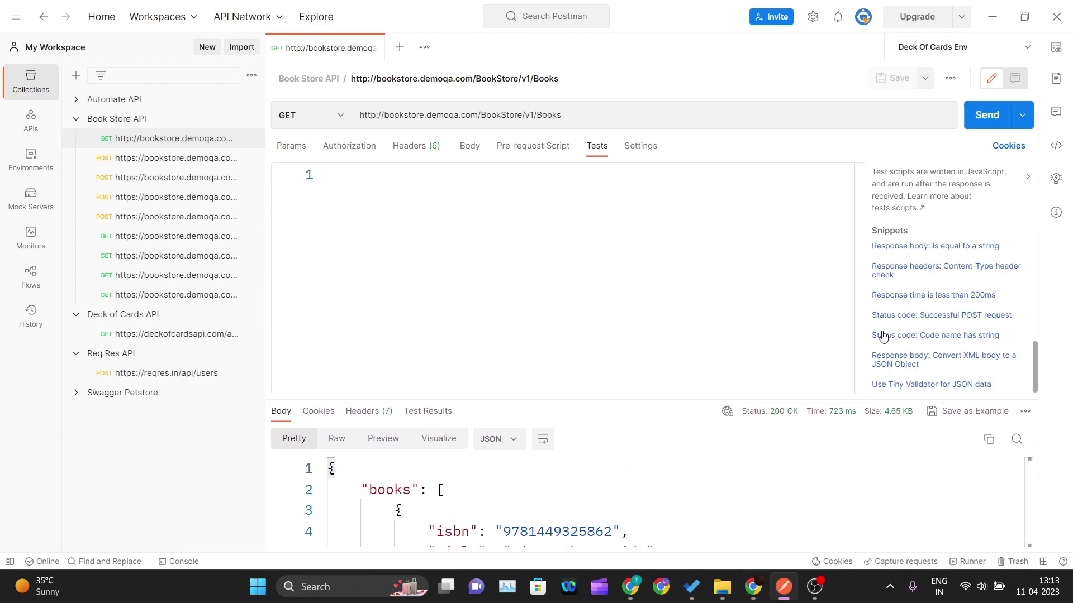
{"action": "left_click", "coordinate": [905, 297]}
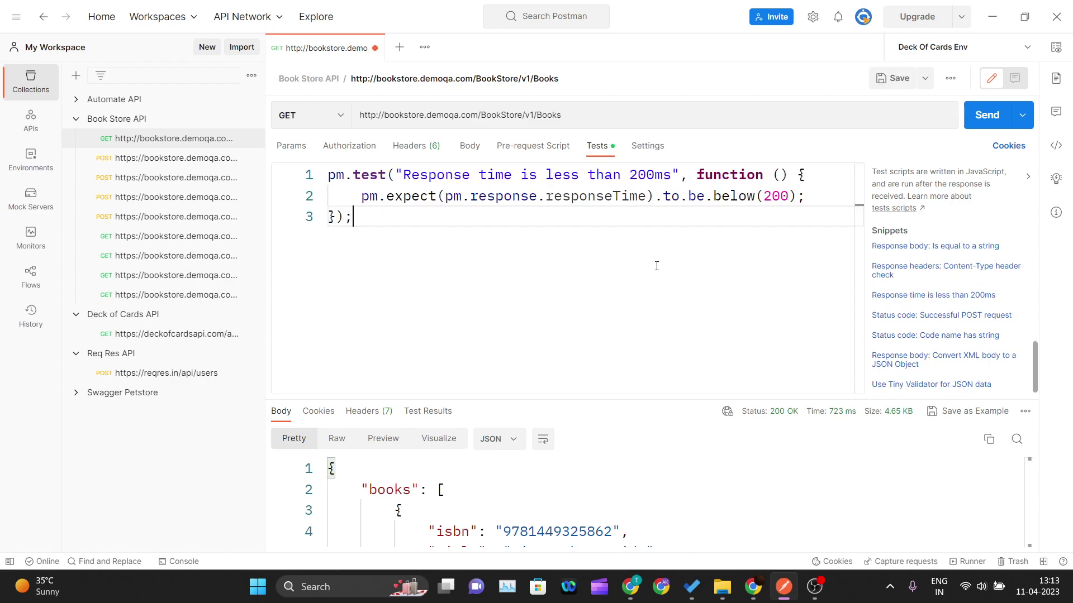
Set the limit in the response-time test and its title to 1000 ms, and save and close the request.
{"action": "mouse_move", "coordinate": [831, 411]}
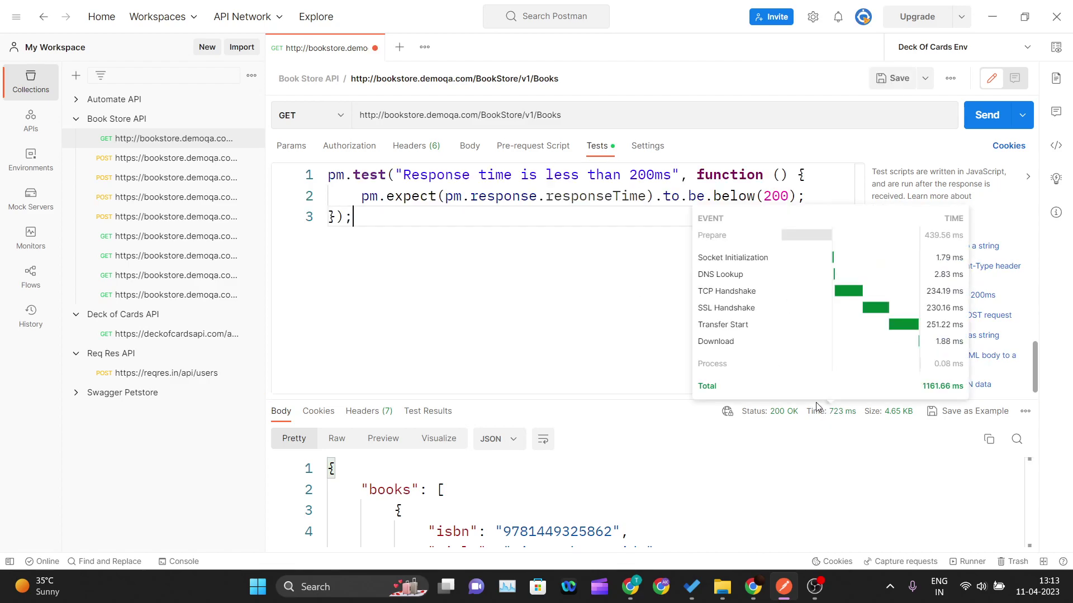
{"action": "left_click", "coordinate": [770, 198]}
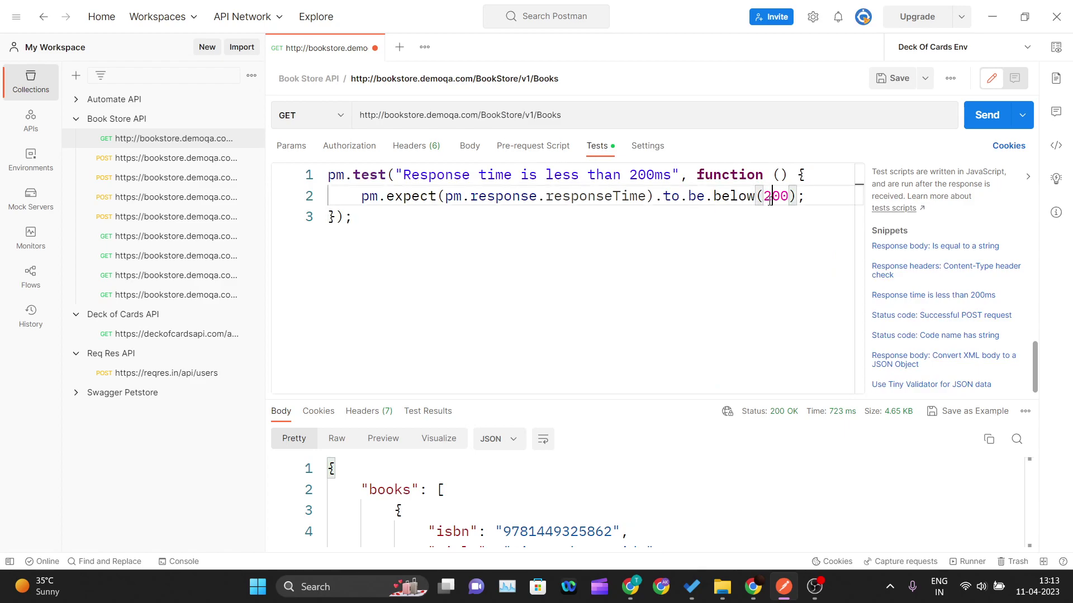
{"action": "key", "text": "BackSpace"}
{"action": "type", "text": "10"}
{"action": "left_click", "coordinate": [778, 254]}
{"action": "left_click", "coordinate": [639, 175]}
{"action": "key", "text": "BackSpace"}
{"action": "type", "text": "10"}
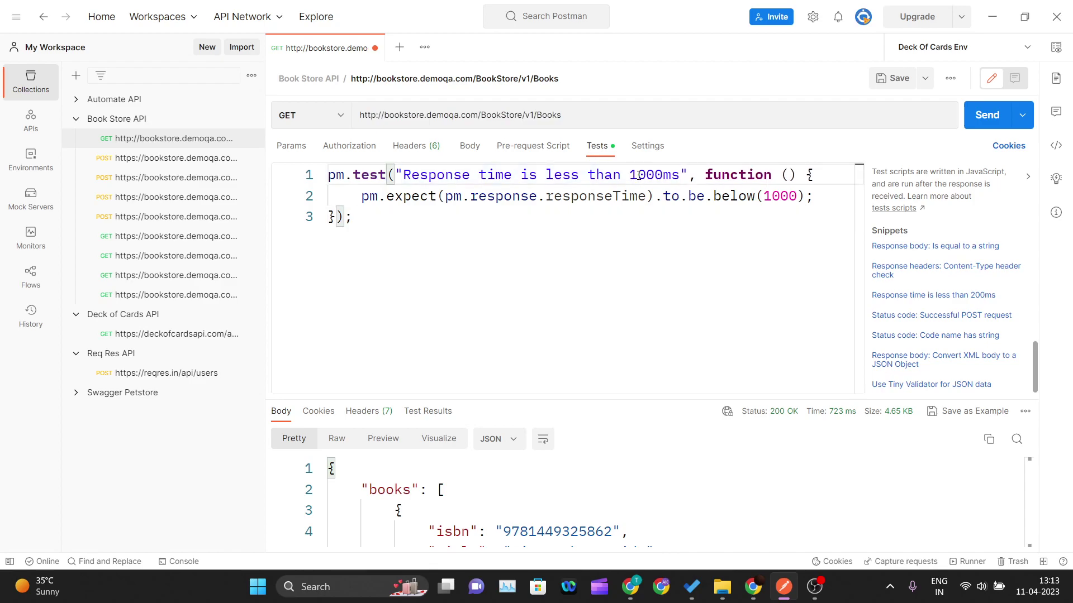
{"action": "left_click", "coordinate": [627, 244]}
{"action": "key", "text": "ctrl+s"}
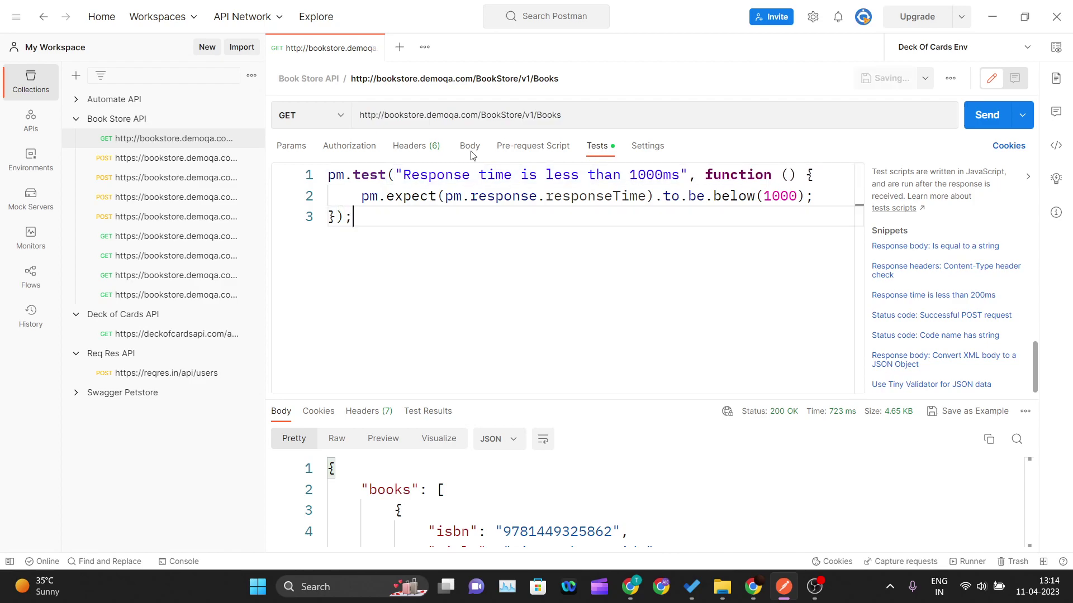
{"action": "left_click", "coordinate": [375, 48]}
Send the Account/v1/User POST request from the Book Store API collection and show its test script.
{"action": "left_click", "coordinate": [200, 156]}
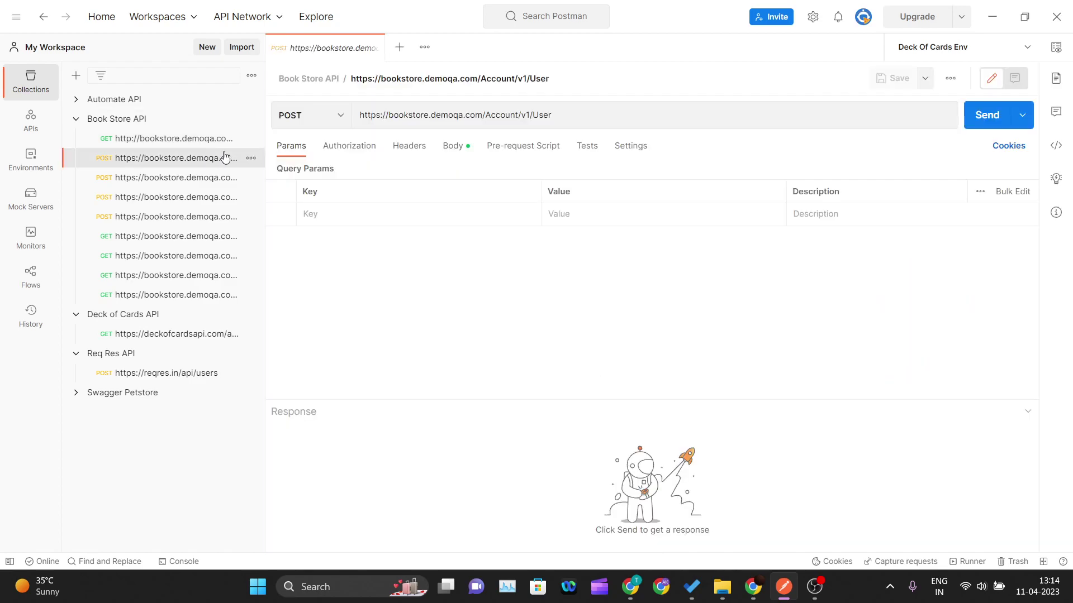
{"action": "left_click", "coordinate": [972, 122]}
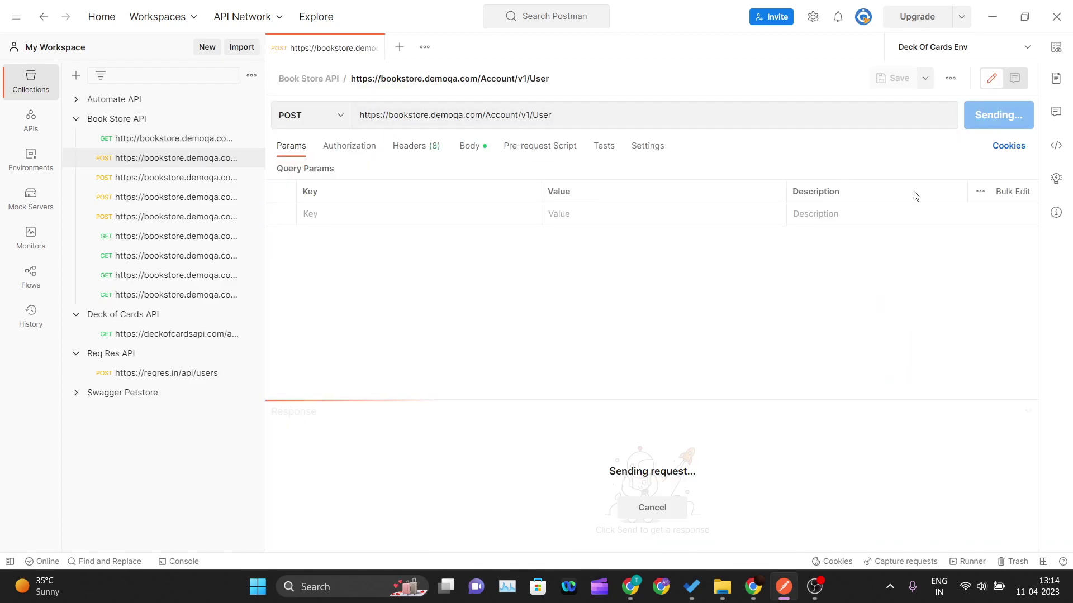
{"action": "left_click_drag", "start_coordinate": [530, 400], "coordinate": [540, 348]}
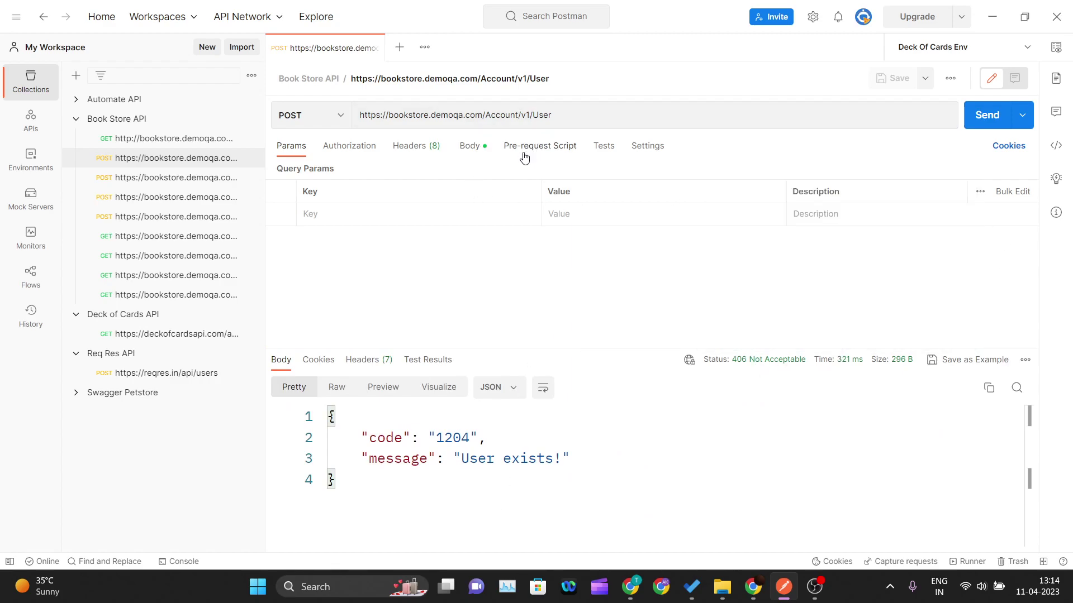
{"action": "left_click", "coordinate": [604, 146]}
{"action": "scroll", "coordinate": [952, 302], "scroll_direction": "down", "scroll_amount": 1}
{"action": "left_click", "coordinate": [478, 240]}
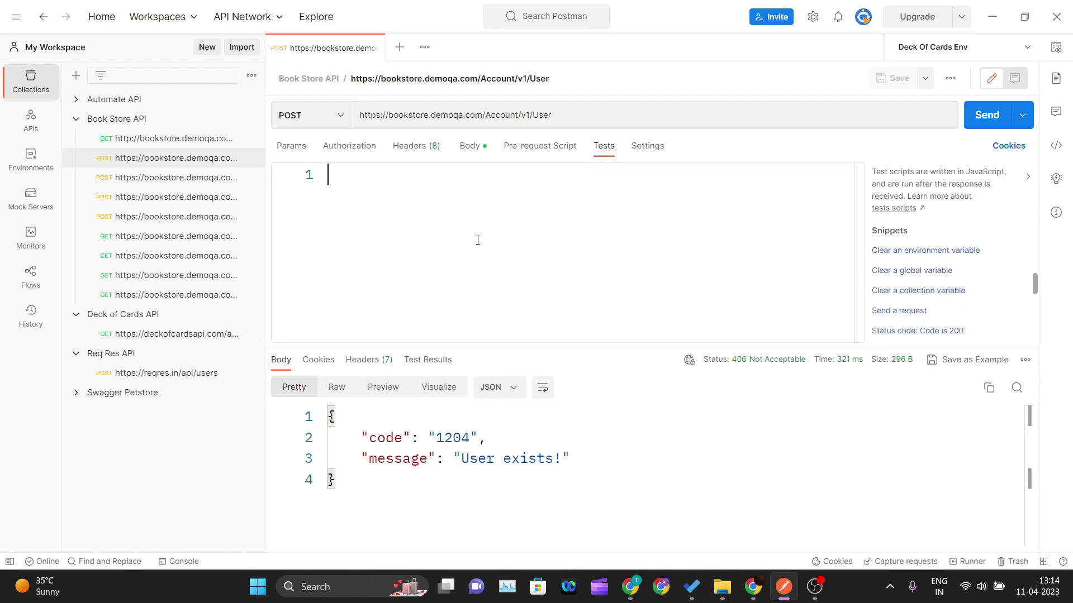
{"action": "type", "text": "Postman Monitors give you continuous visibility into the health and performance of your APIs. Collection-based monitors enable you to run API test scripts, chain together multiple requests, and validate critical API flows."}
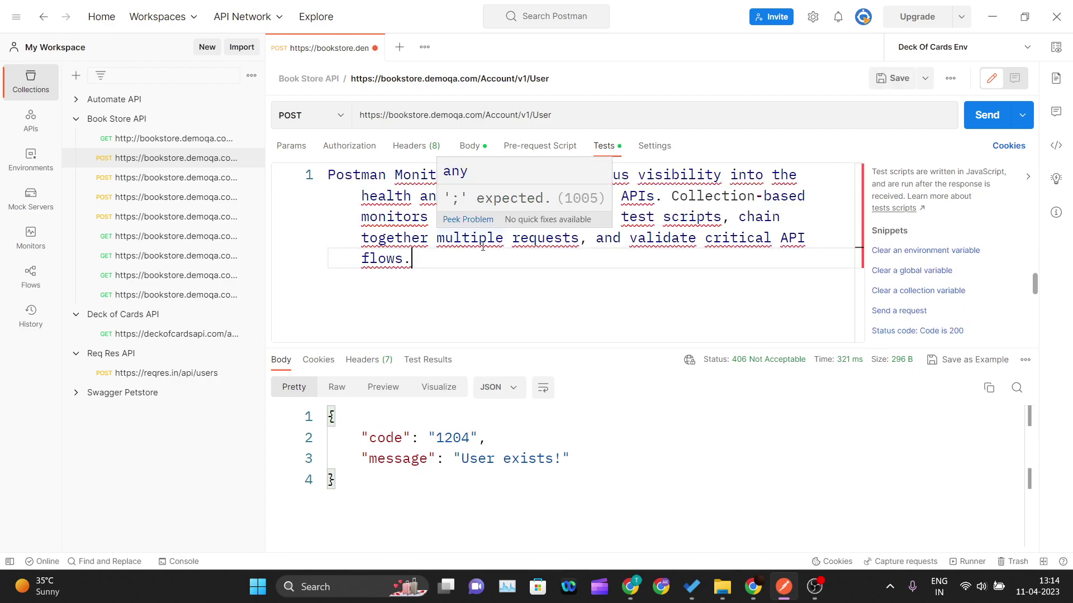
{"action": "key", "text": "ctrl+z"}
Insert the "Response time is less than 200ms" snippet into the Account/v1/User POST request's test script.
{"action": "scroll", "coordinate": [921, 311], "scroll_direction": "down", "scroll_amount": 2}
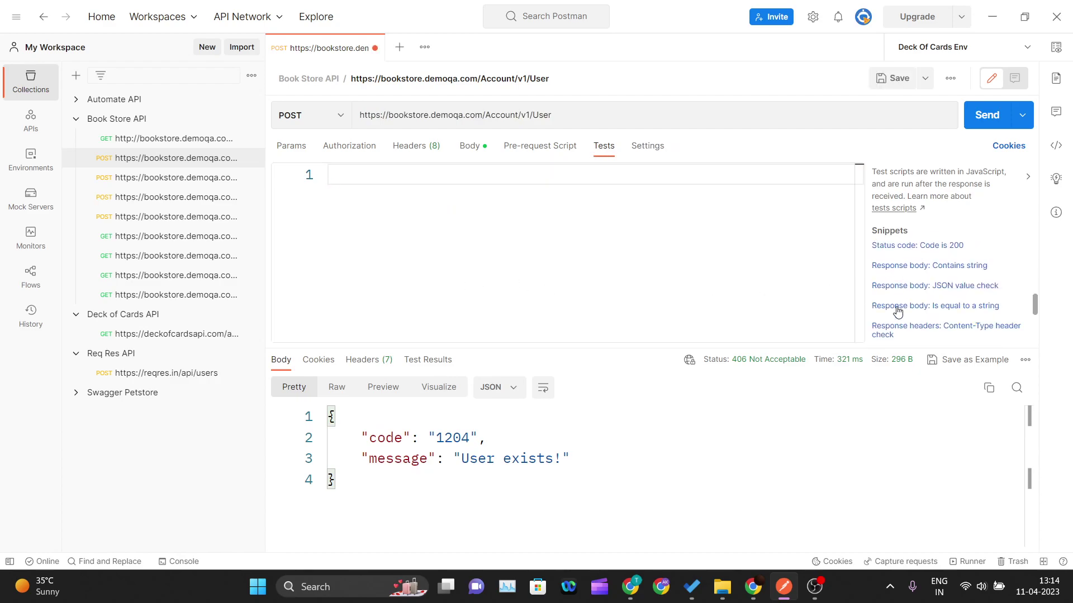
{"action": "scroll", "coordinate": [921, 311], "scroll_direction": "down", "scroll_amount": 2}
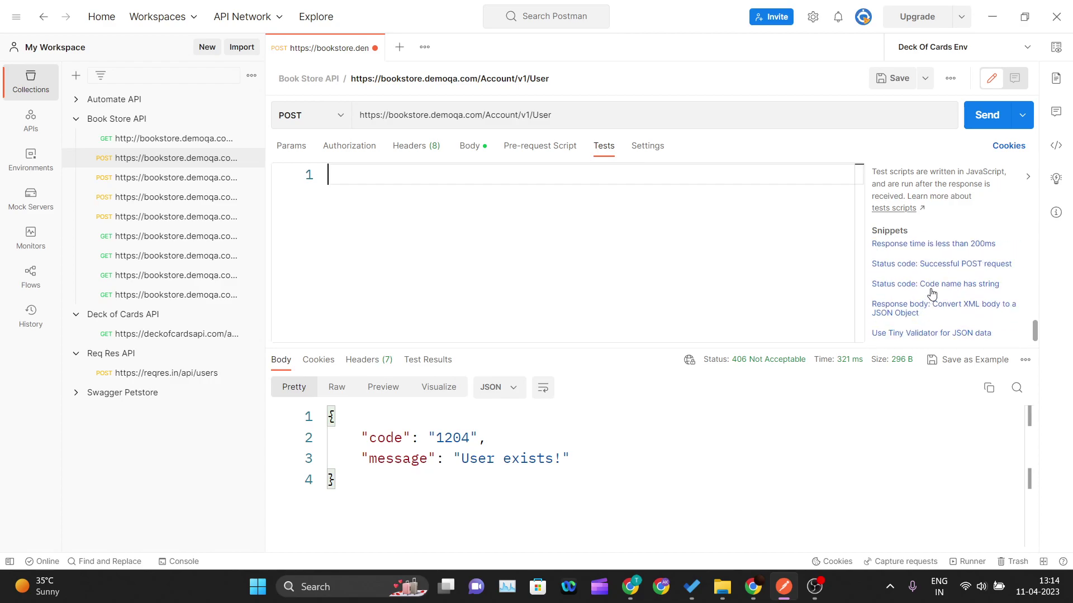
{"action": "left_click", "coordinate": [951, 244]}
Set both the title and the limit of the Account/v1/User response-time test to 1000 ms.
{"action": "left_click_drag", "start_coordinate": [387, 234], "coordinate": [300, 182]}
{"action": "left_click_drag", "start_coordinate": [402, 175], "coordinate": [647, 175]}
{"action": "left_click", "coordinate": [643, 177]}
{"action": "key", "text": "BackSpace"}
{"action": "type", "text": "1000ms\", function () {"}
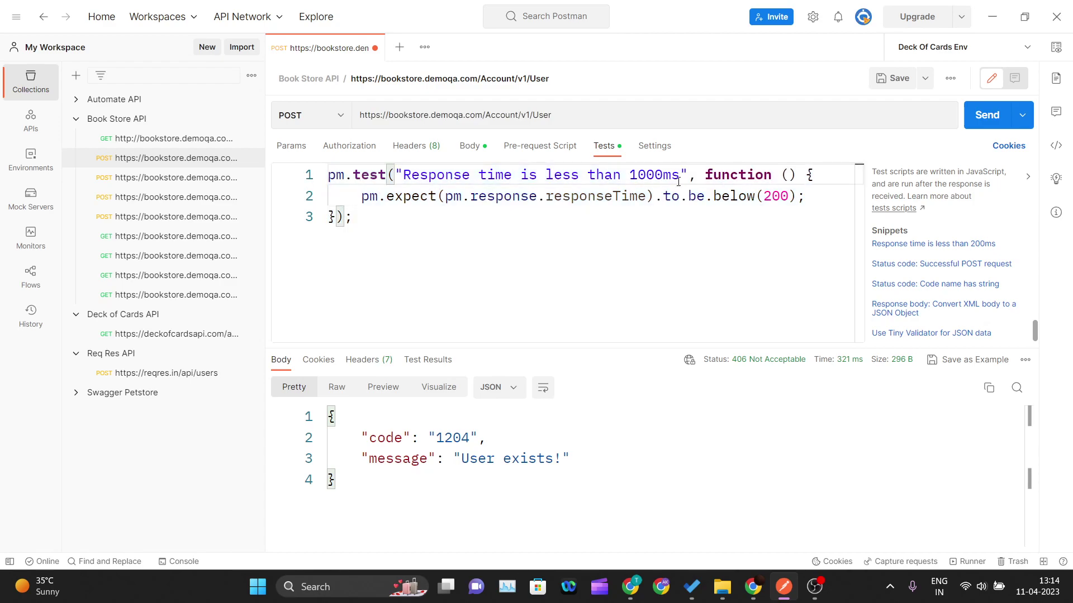
{"action": "left_click", "coordinate": [765, 196]}
{"action": "key", "text": "BackSpace"}
{"action": "type", "text": "10"}
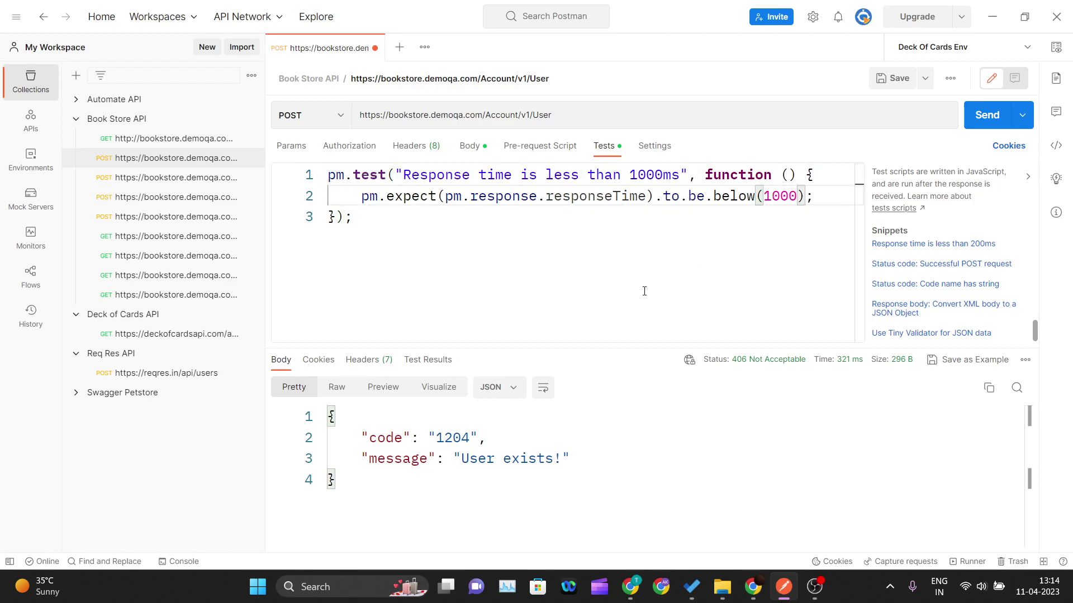
Copy the whole 1000 ms test script, and close the Account/v1/User POST request with its changes saved.
{"action": "key", "text": "ctrl+a"}
{"action": "key", "text": "ctrl+c"}
{"action": "left_click", "coordinate": [499, 242]}
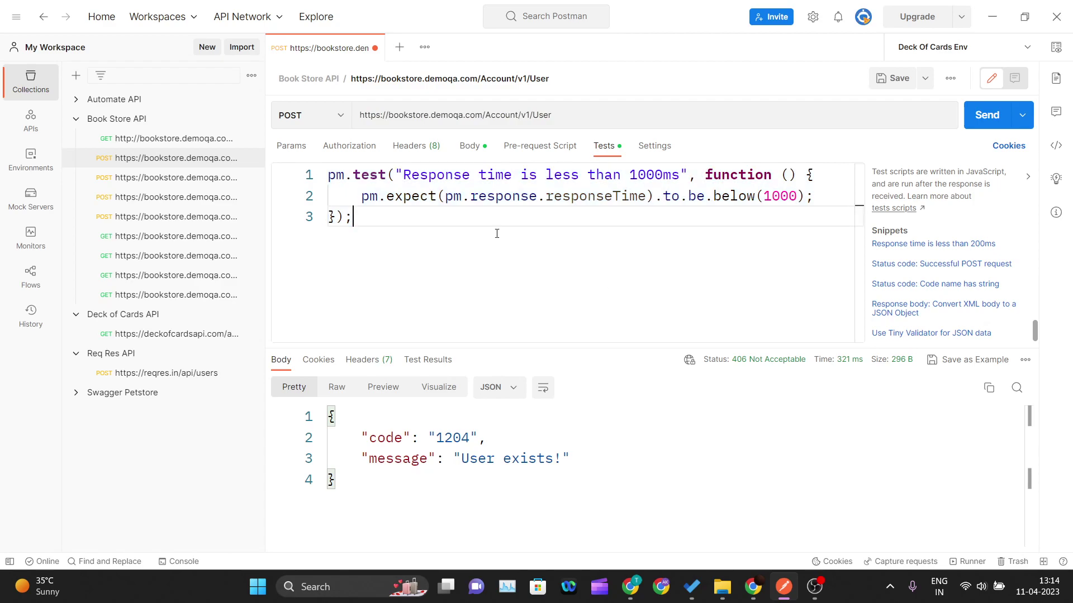
{"action": "left_click", "coordinate": [375, 48]}
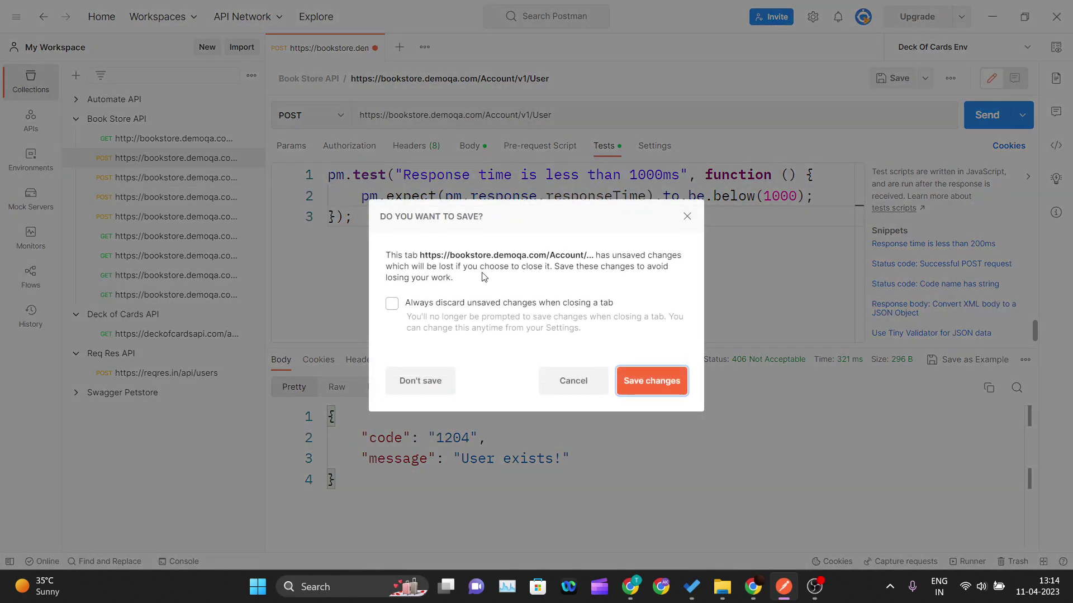
{"action": "left_click", "coordinate": [651, 381]}
Send the first BookStore/v1/Books POST request and paste the copied 1000 ms response-time test into its test script, closing it when done.
{"action": "left_click", "coordinate": [179, 178]}
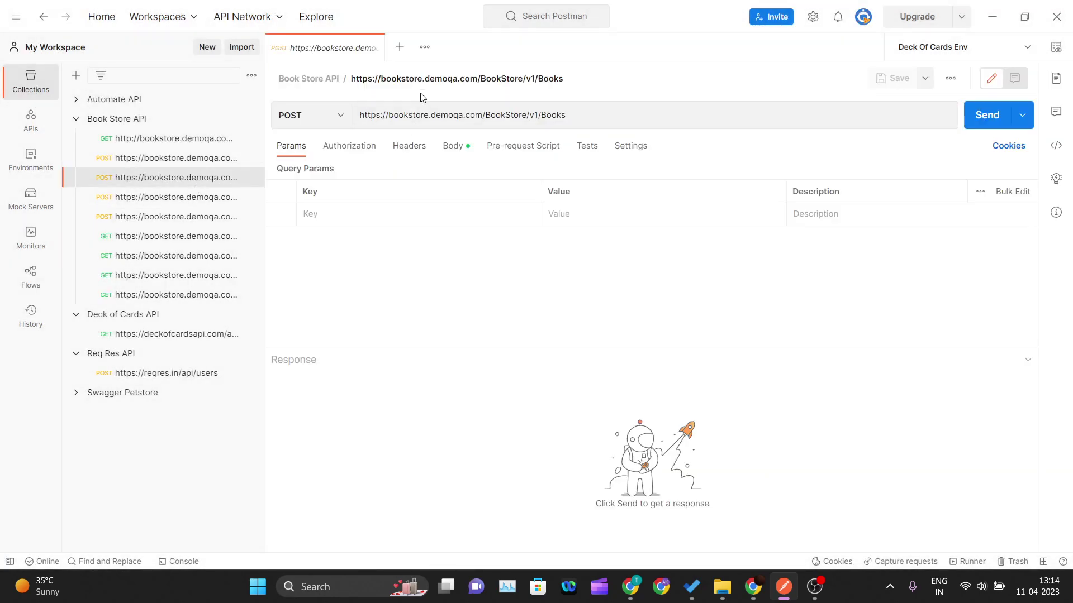
{"action": "left_click", "coordinate": [970, 125]}
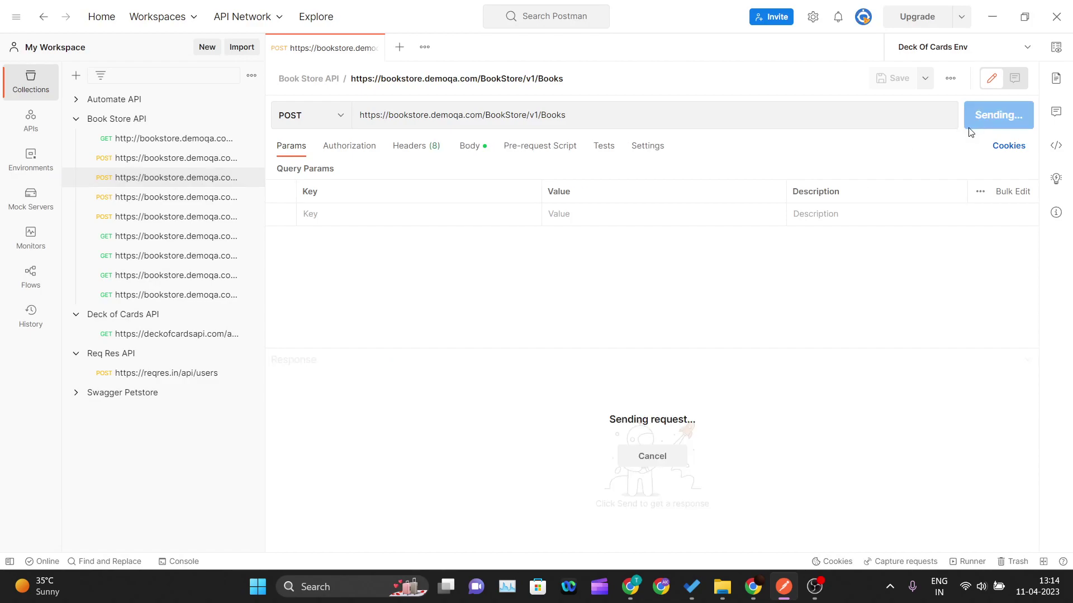
{"action": "left_click", "coordinate": [607, 148]}
{"action": "key", "text": "ctrl+v"}
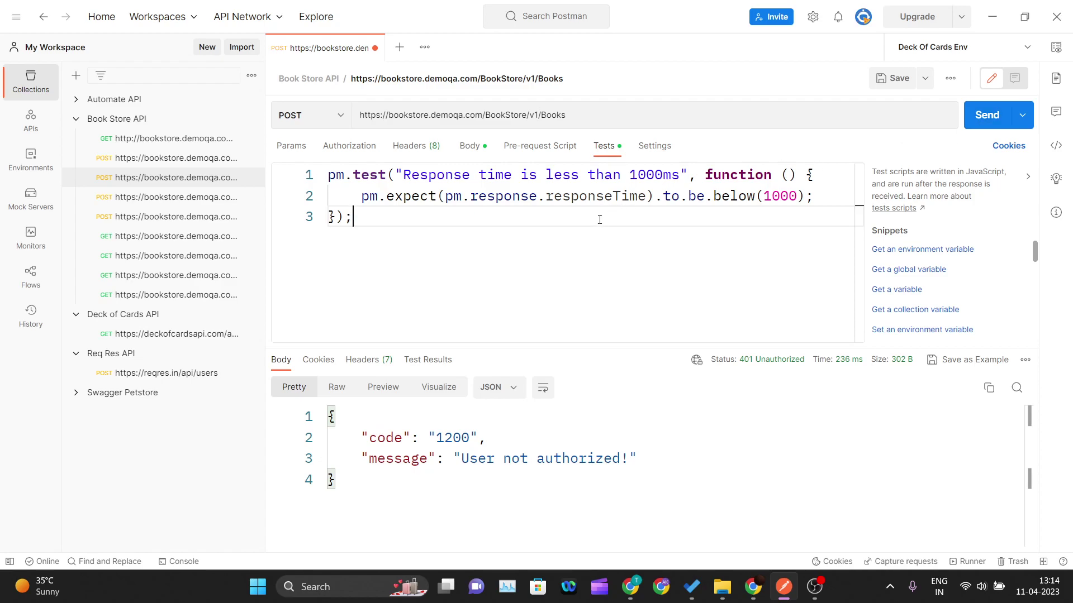
{"action": "left_click", "coordinate": [374, 48]}
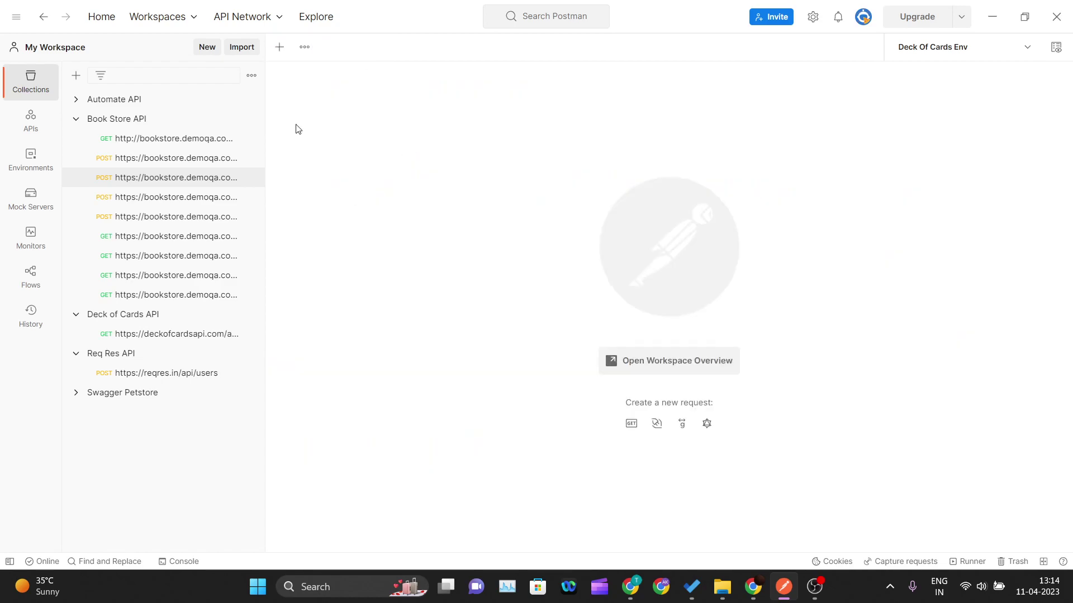
Paste the 1000 ms response-time test into the second BookStore/v1/Books POST request's test script and close the request.
{"action": "left_click", "coordinate": [222, 195]}
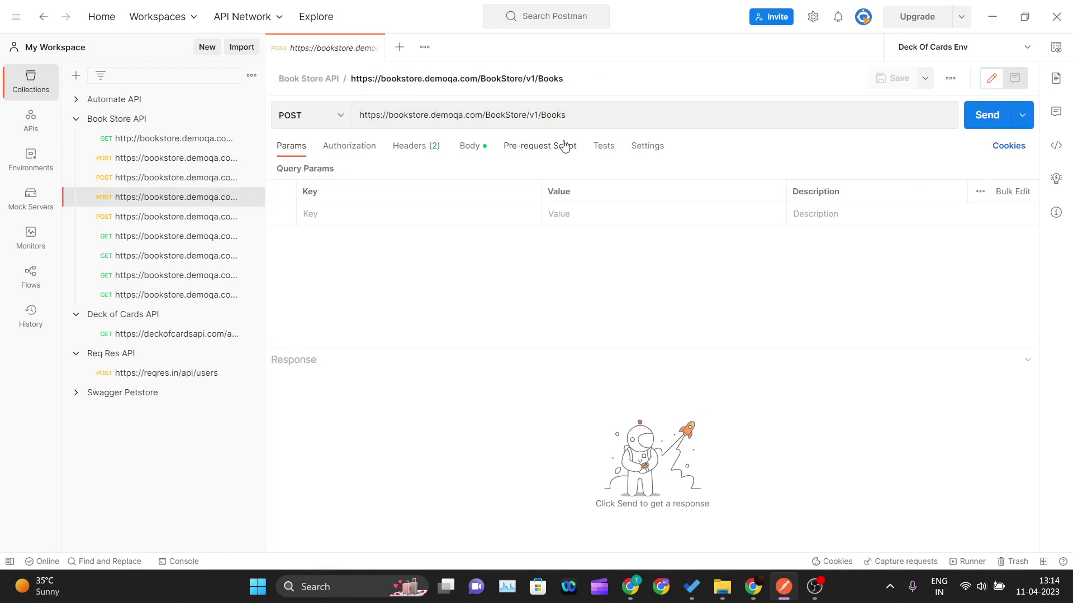
{"action": "left_click", "coordinate": [599, 147]}
{"action": "key", "text": "ctrl+v"}
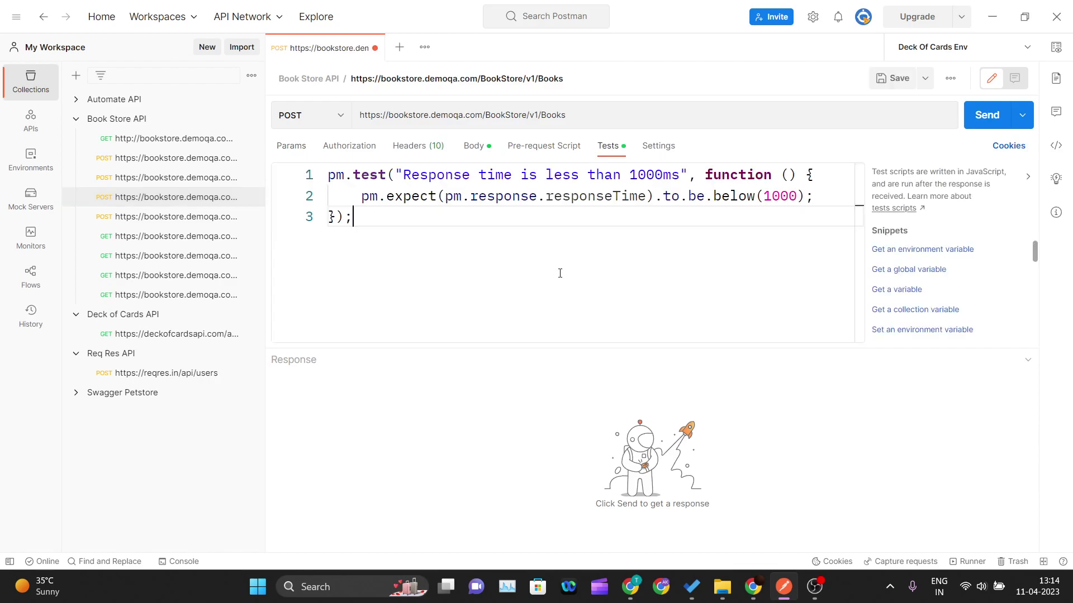
{"action": "left_click", "coordinate": [374, 48]}
Add the copied 1000 ms response-time test to the Account/v1/GenerateToken POST request and save it.
{"action": "left_click", "coordinate": [213, 220]}
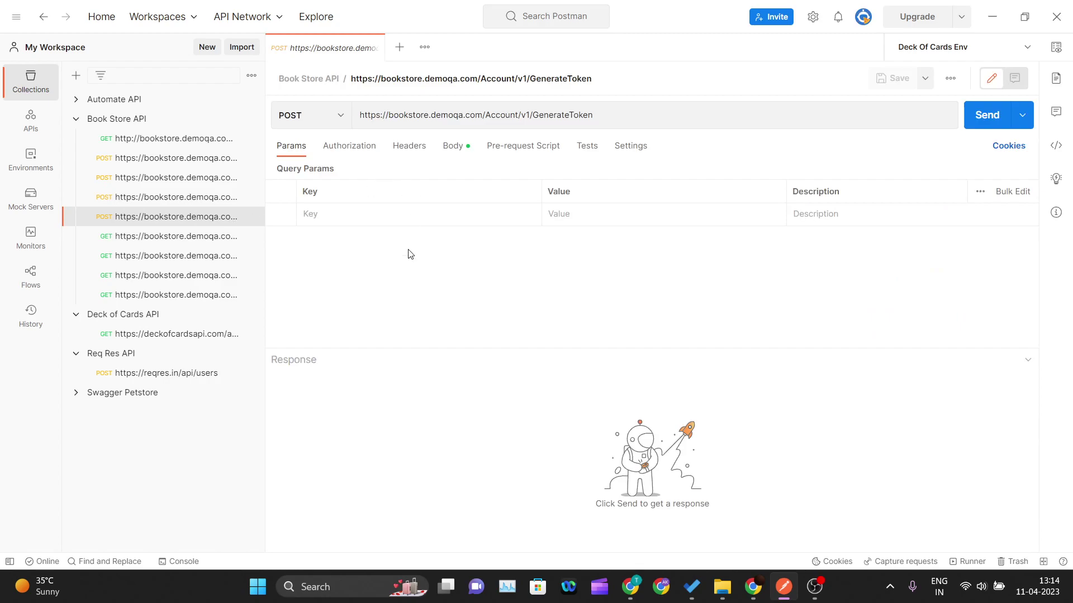
{"action": "left_click", "coordinate": [604, 146]}
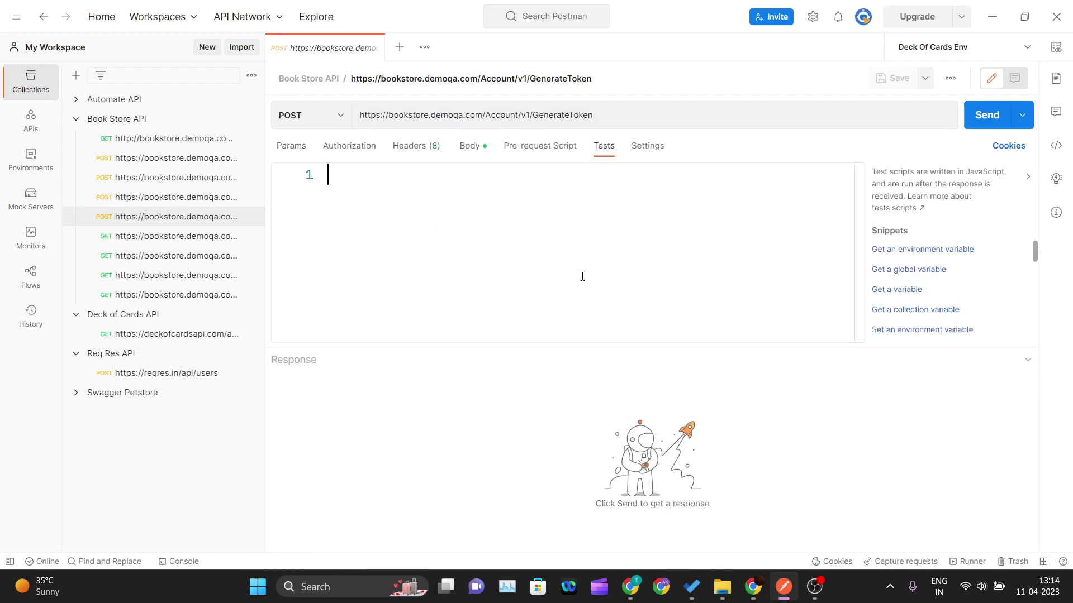
{"action": "type", "text": "pm.test(\"Response time is less than 1000ms\", function () {     pm.expect(pm.response.responseTime).to.be.below(1000); });"}
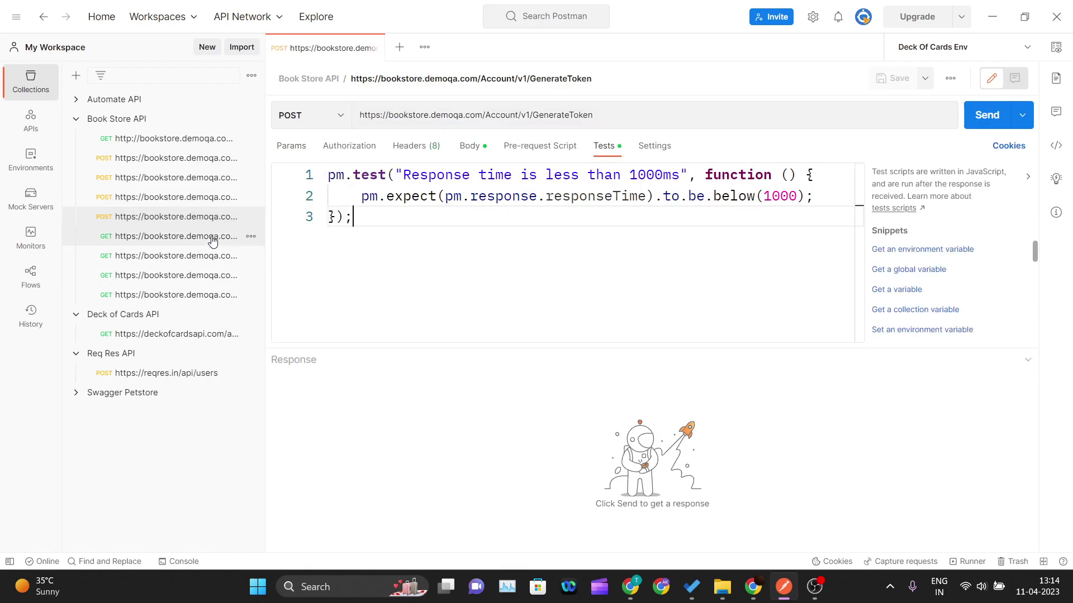
Add the 1000 ms response-time test to the first Account/v1/User GET request, which has a fixed user ID, and save it.
{"action": "left_click", "coordinate": [211, 237]}
{"action": "left_click", "coordinate": [595, 146]}
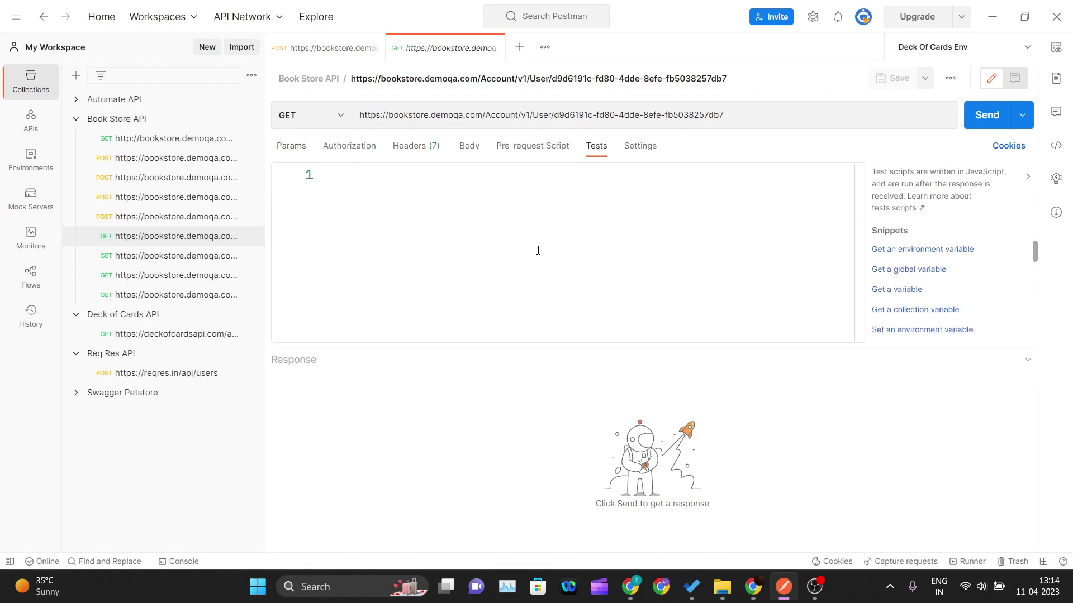
{"action": "type", "text": "pm.test(\"Response time is less than 1000ms\", function () {     pm.expect(pm.response.responseTime).to.be.below(1000); });"}
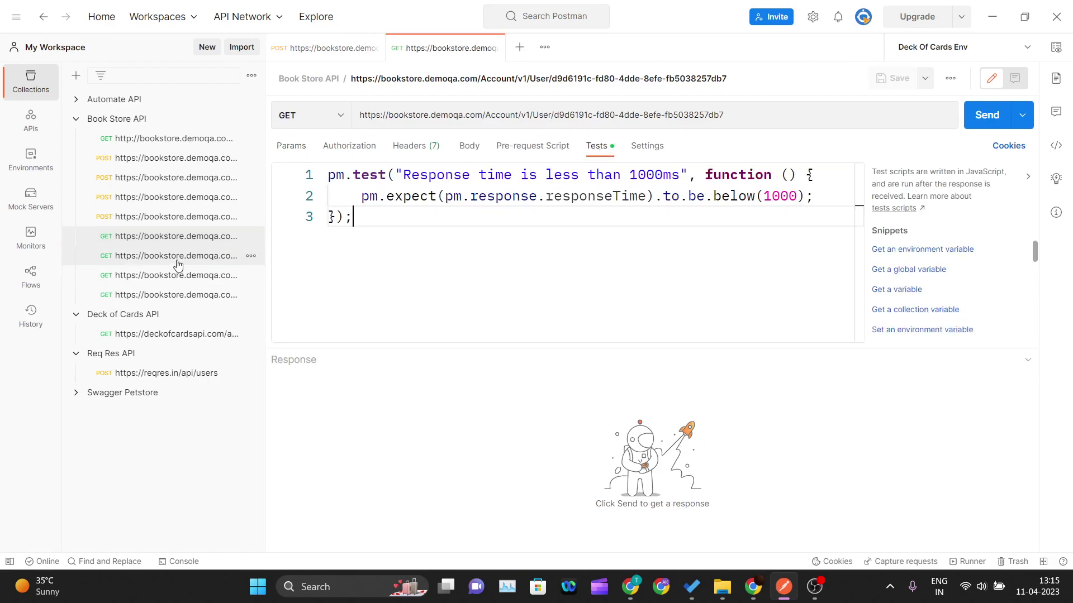
Add the 1000 ms response-time test to the Account/v1/User/:u GET request and save it.
{"action": "left_click", "coordinate": [178, 258]}
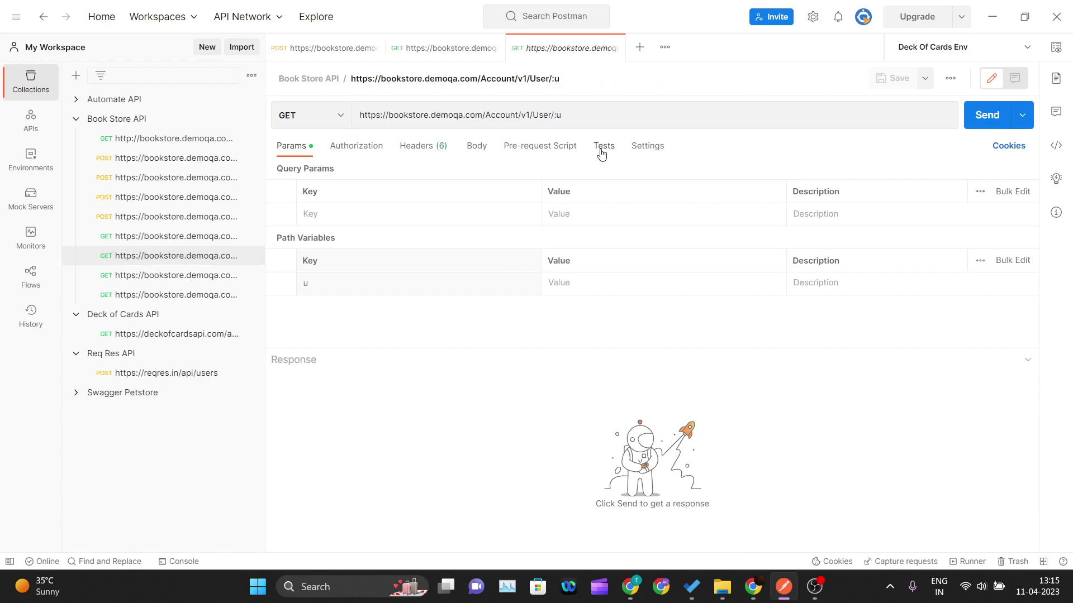
{"action": "left_click", "coordinate": [604, 146]}
{"action": "type", "text": "pm.test(\"Response time is less than 1000ms\", function () {     pm.expect(pm.response.responseTime).to.be.below(1000); });"}
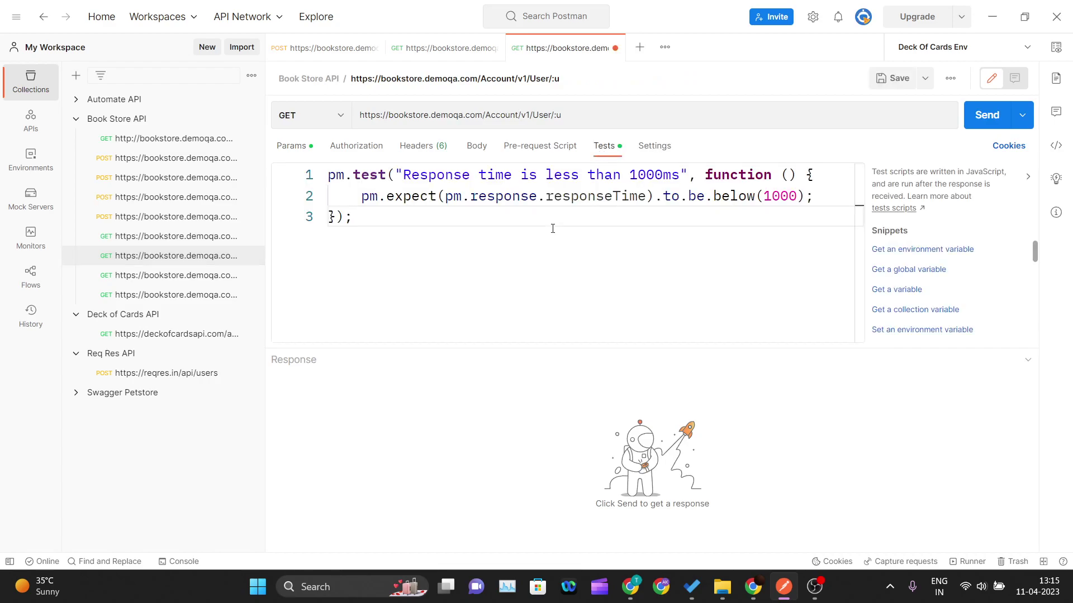
Add the 1000 ms response-time test to the second Account/v1/User GET request with a fixed user ID and save it.
{"action": "left_click", "coordinate": [178, 275]}
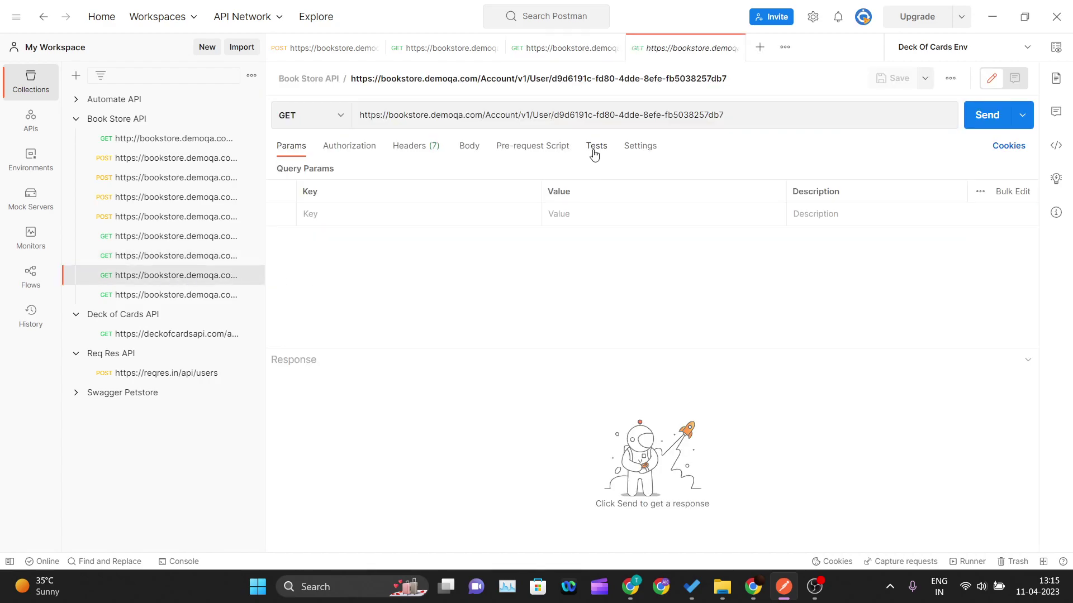
{"action": "left_click", "coordinate": [594, 148]}
{"action": "left_click", "coordinate": [536, 293]}
{"action": "type", "text": "pm.test(\"Response time is less than 1000ms\", function () {     pm.expect(pm.response.responseTime).to.be.below(1000); });"}
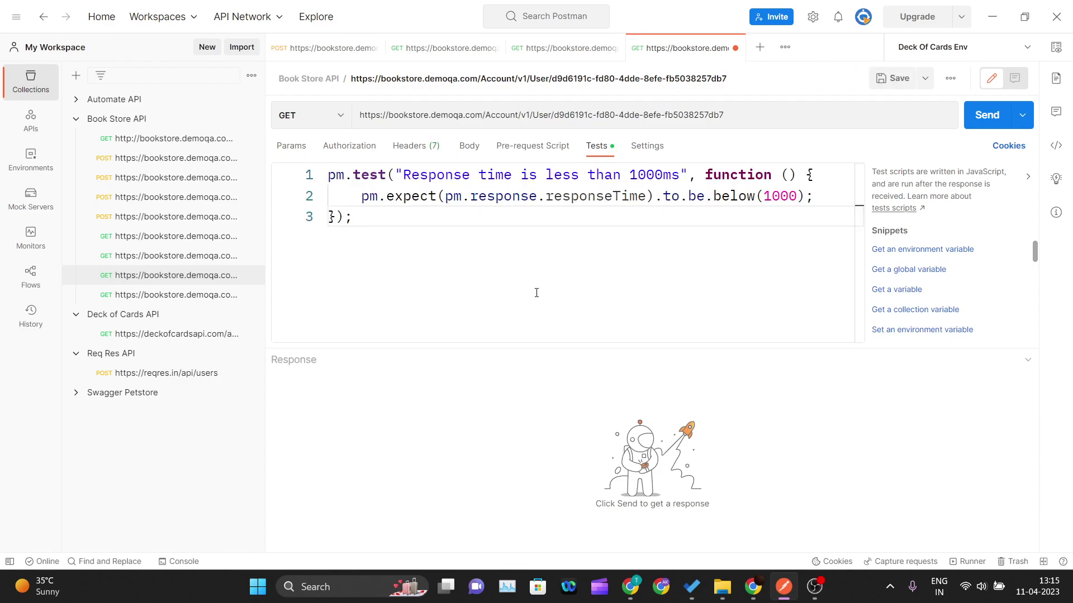
Add the 1000 ms response-time test to the Account/v1/User/:userID GET request and save it.
{"action": "left_click", "coordinate": [218, 294]}
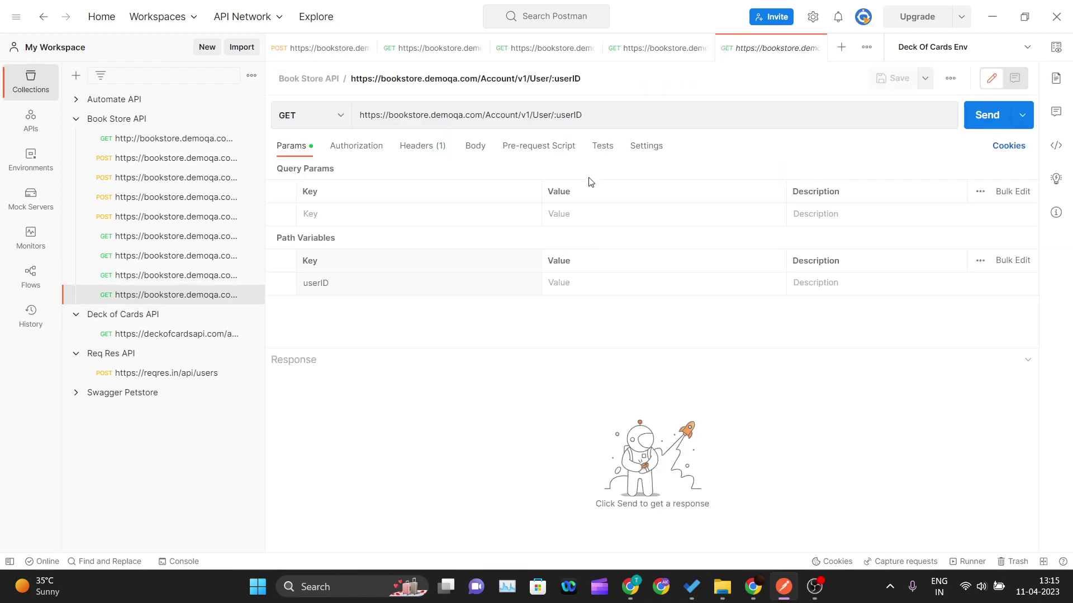
{"action": "left_click", "coordinate": [605, 151]}
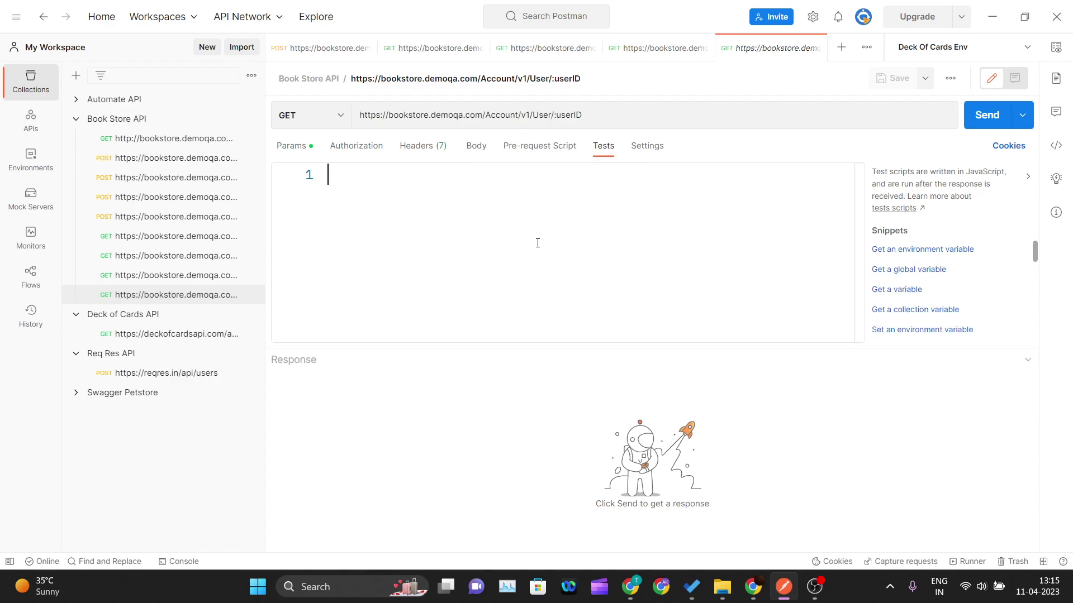
{"action": "left_click", "coordinate": [537, 243]}
{"action": "type", "text": "pm.test(\"Response time is less than 1000ms\", function () {     pm.expect(pm.response.responseTime).to.be.below(1000); });"}
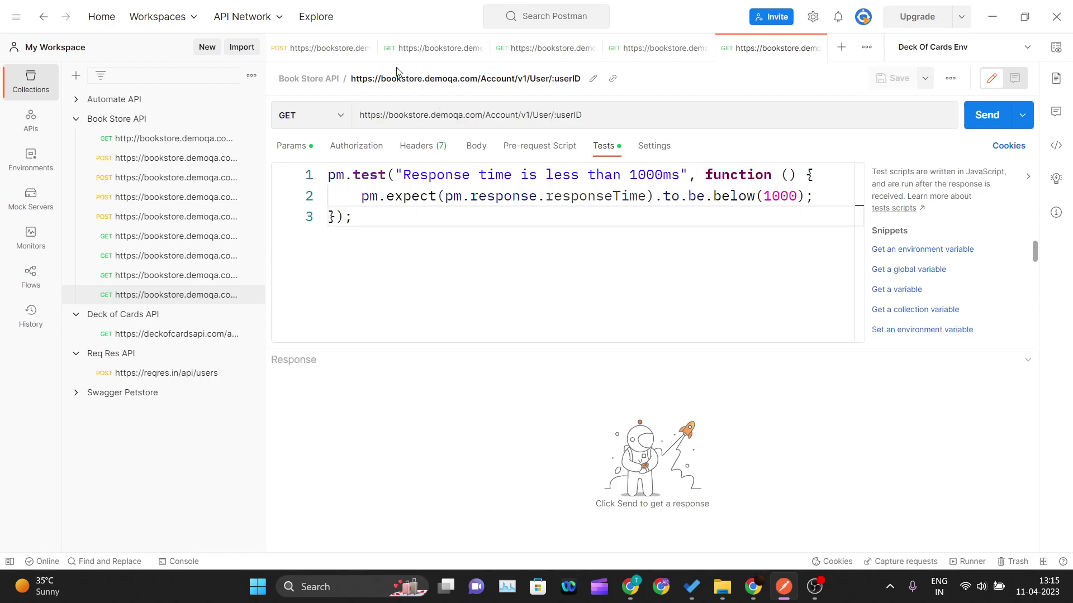
Close all open request tabs in the workspace.
{"action": "left_click", "coordinate": [366, 47]}
{"action": "left_click", "coordinate": [366, 48]}
{"action": "left_click", "coordinate": [366, 48]}
{"action": "left_click", "coordinate": [366, 48]}
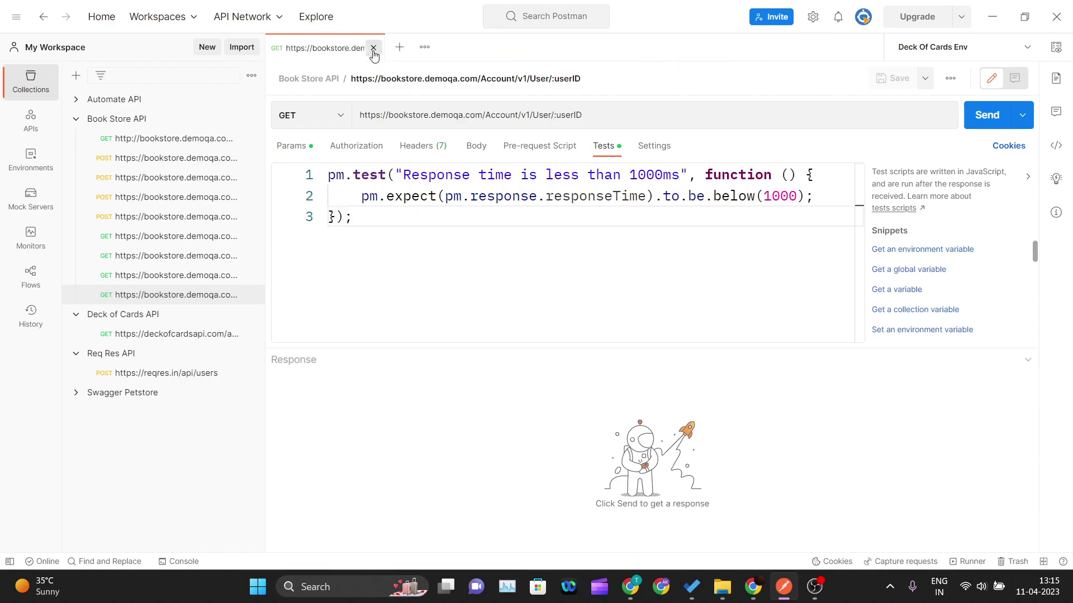
{"action": "left_click", "coordinate": [366, 48]}
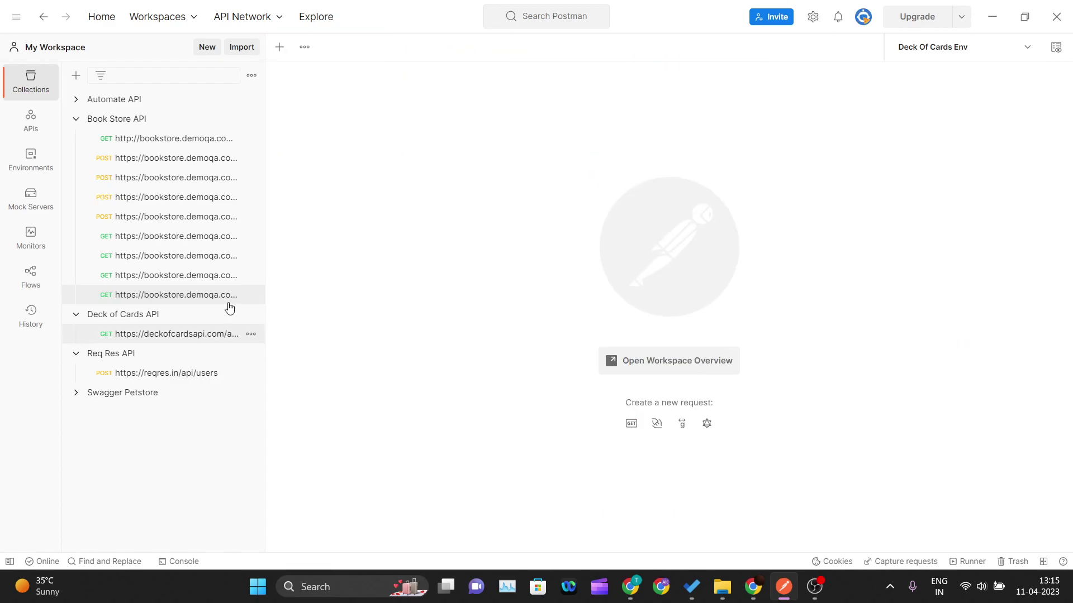
Start creating a new monitor in the workspace.
{"action": "left_click", "coordinate": [162, 128]}
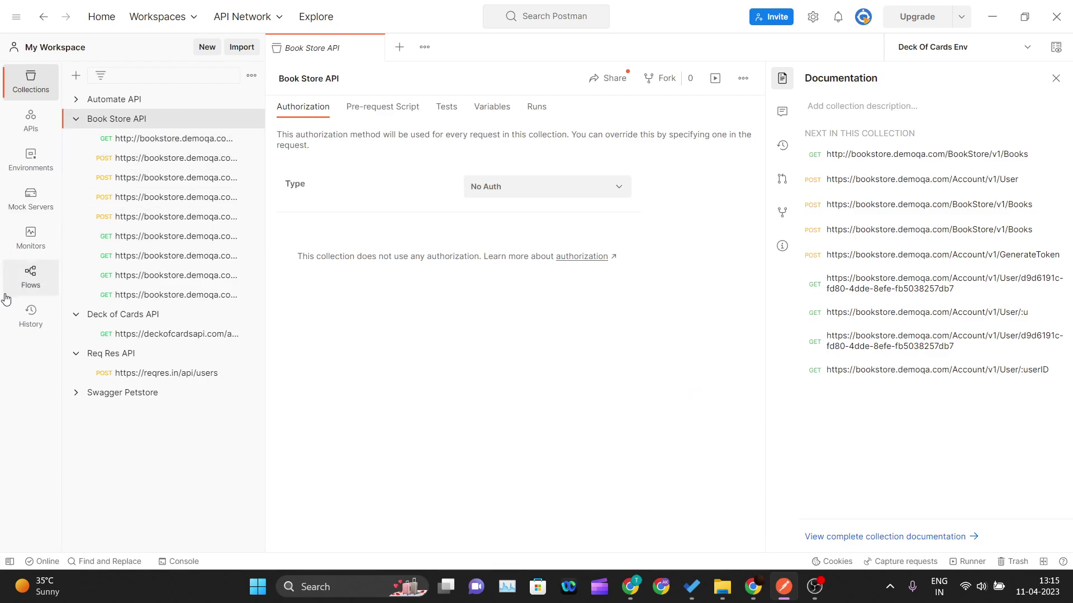
{"action": "left_click", "coordinate": [31, 253]}
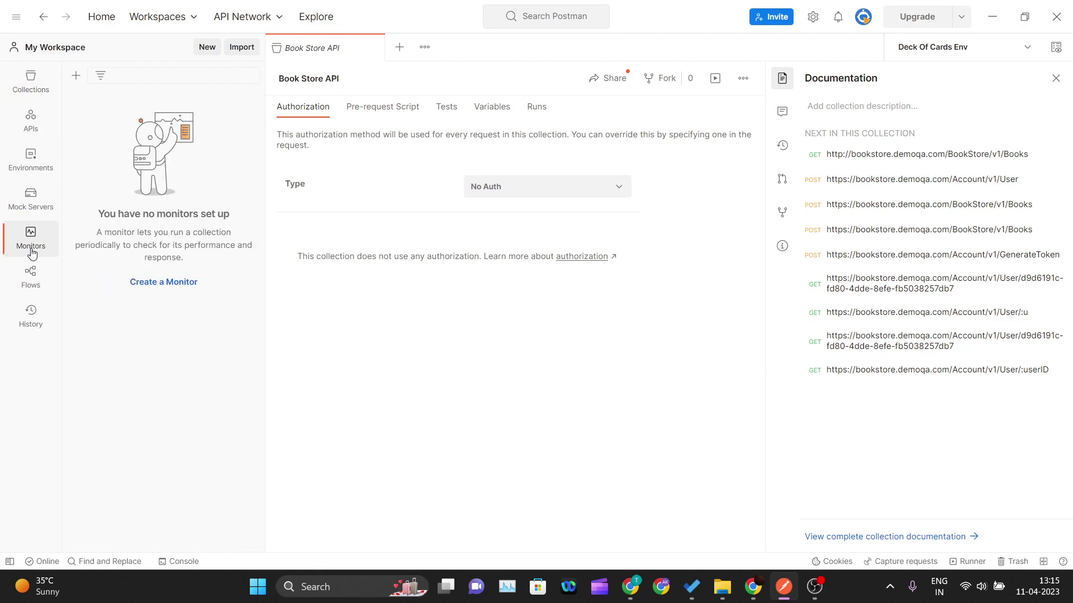
{"action": "left_click_drag", "start_coordinate": [104, 233], "coordinate": [198, 257]}
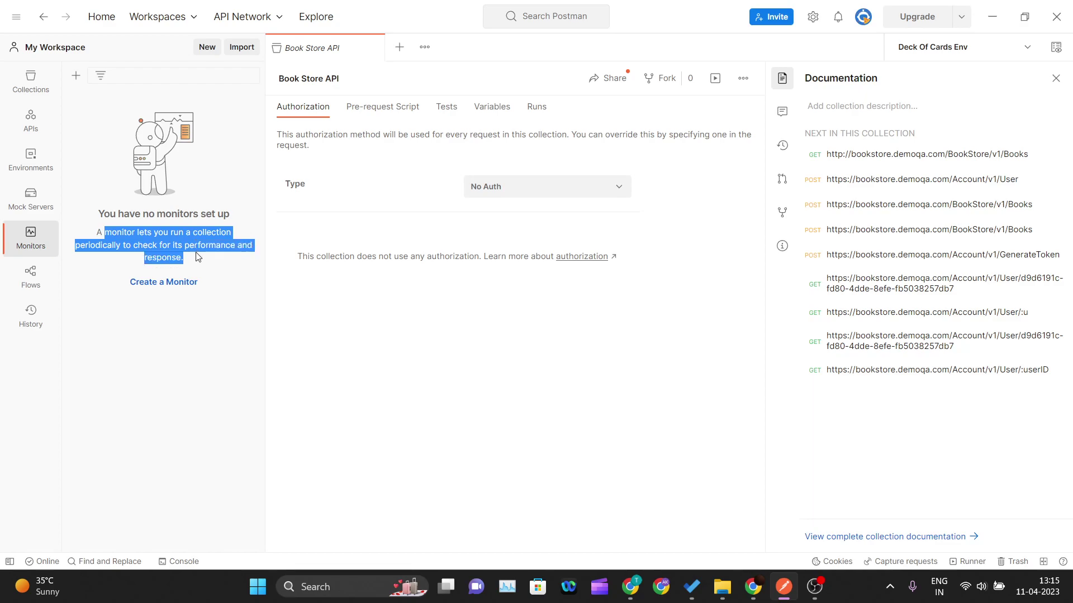
{"action": "left_click", "coordinate": [224, 305]}
{"action": "left_click", "coordinate": [189, 286]}
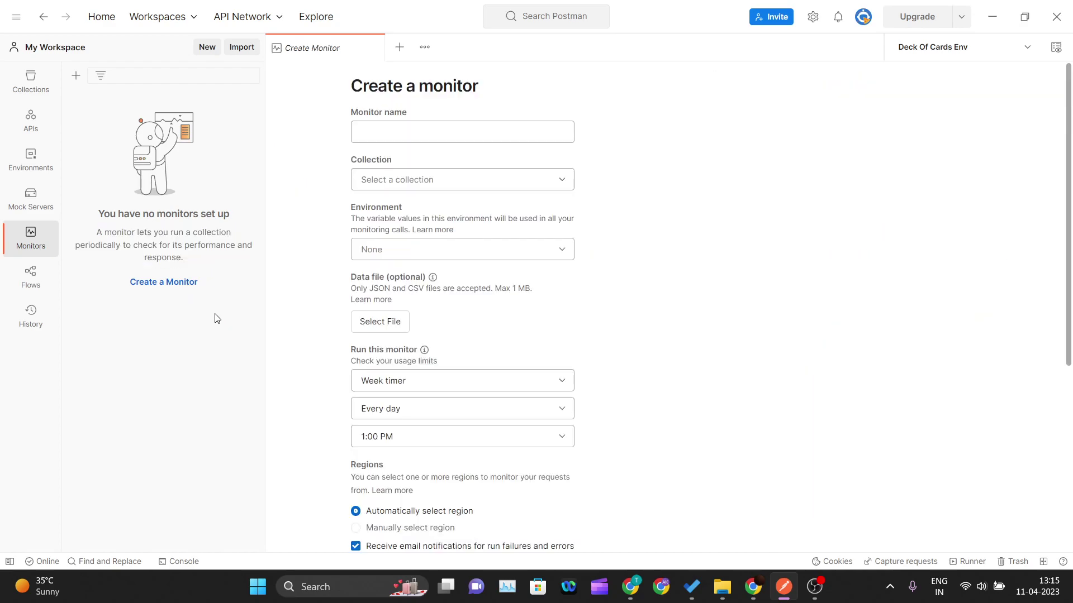
Name the monitor "My bookstore monitor" and assign the Book Store API collection to it, keeping the CURRENT collection tag.
{"action": "left_click", "coordinate": [423, 128]}
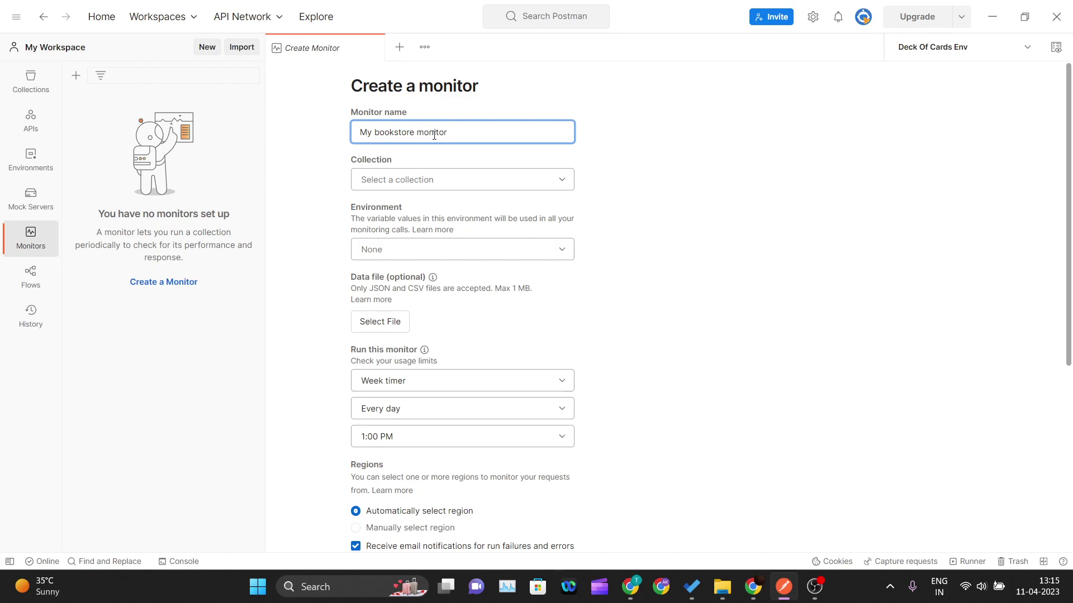
{"action": "left_click", "coordinate": [439, 179]}
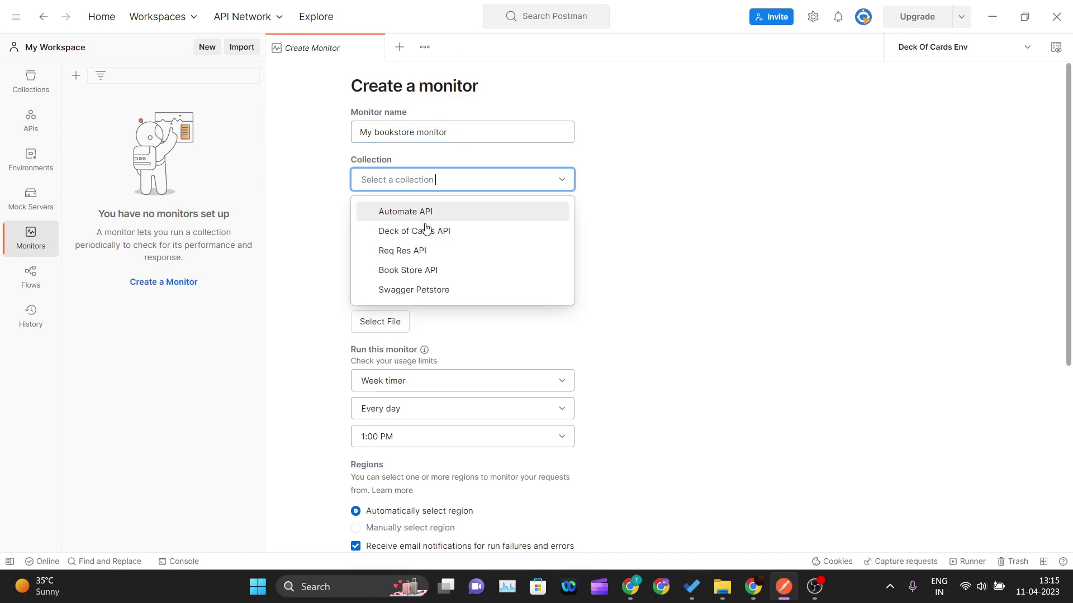
{"action": "left_click", "coordinate": [422, 273]}
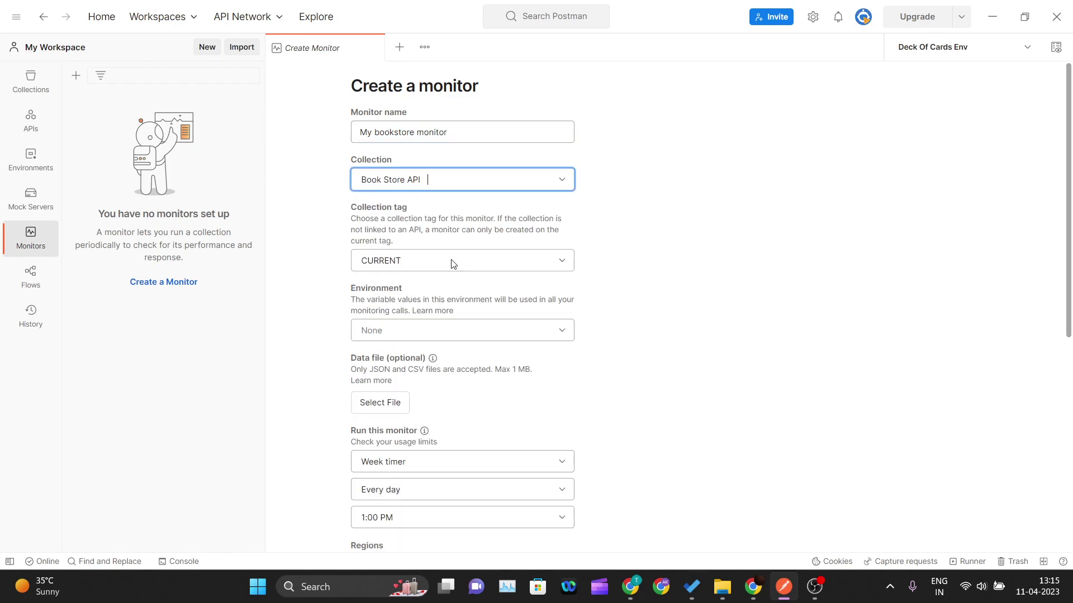
{"action": "left_click", "coordinate": [486, 268]}
{"action": "left_click", "coordinate": [656, 274]}
Schedule the monitor with a week timer that runs every day.
{"action": "scroll", "coordinate": [489, 236], "scroll_direction": "down", "scroll_amount": 3}
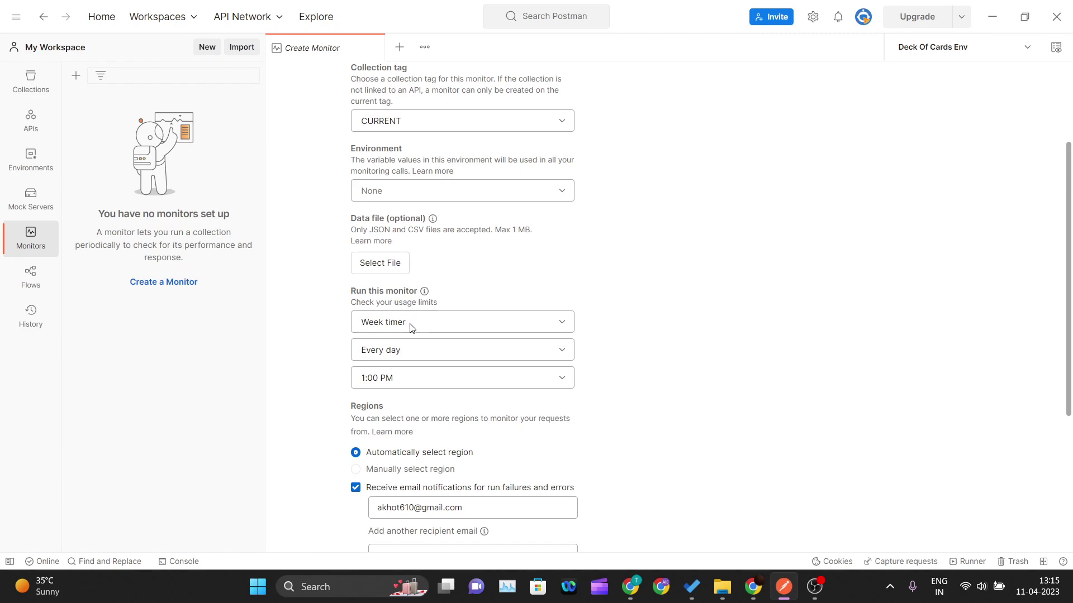
{"action": "left_click", "coordinate": [433, 324]}
{"action": "scroll", "coordinate": [687, 343], "scroll_direction": "down", "scroll_amount": 3}
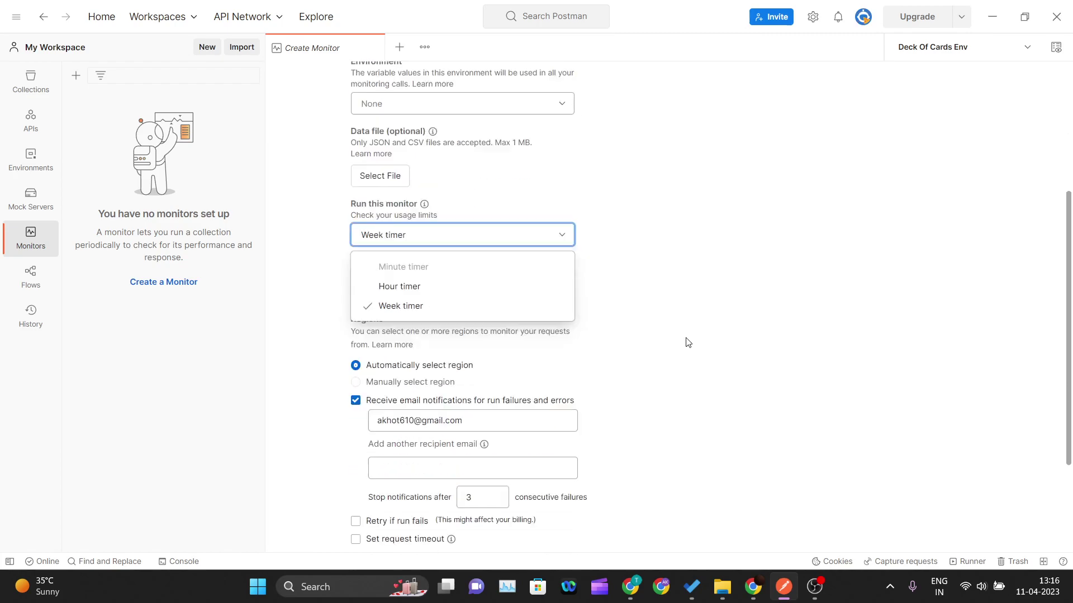
{"action": "mouse_move", "coordinate": [417, 215]}
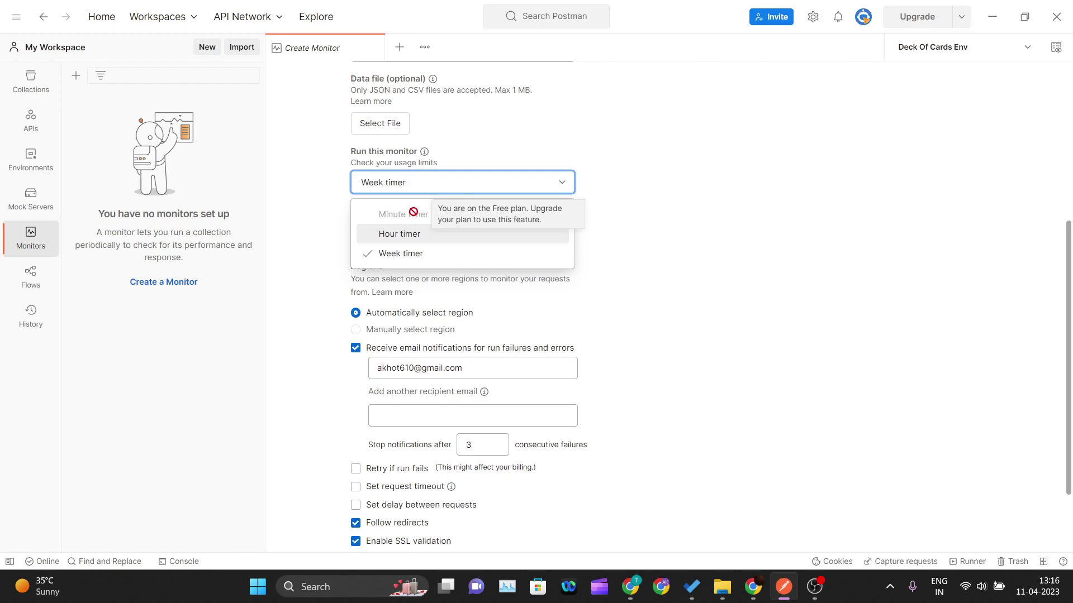
{"action": "left_click", "coordinate": [398, 254]}
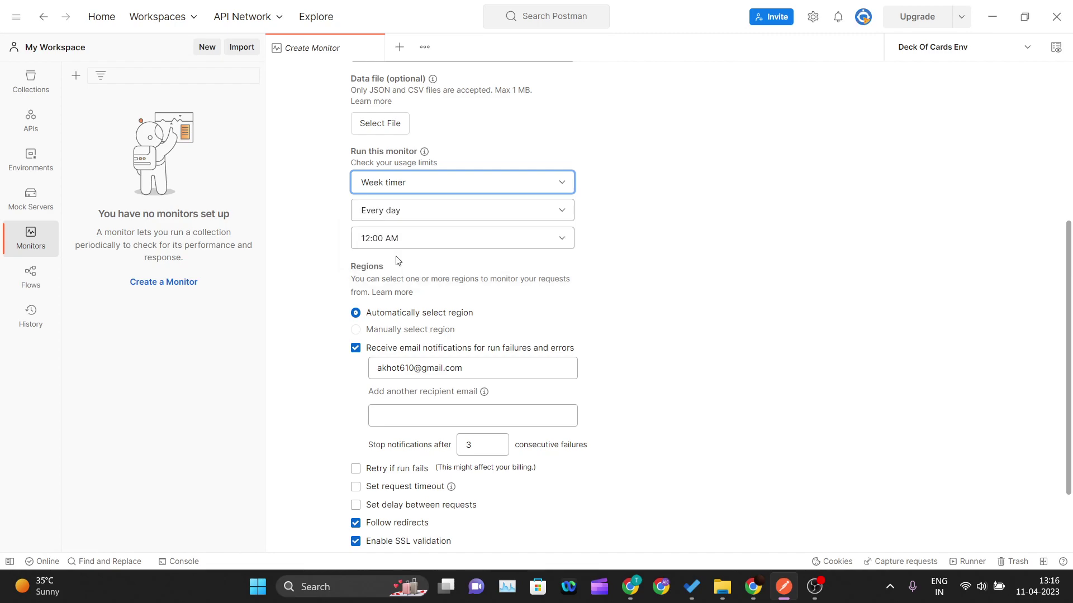
{"action": "left_click", "coordinate": [417, 215]}
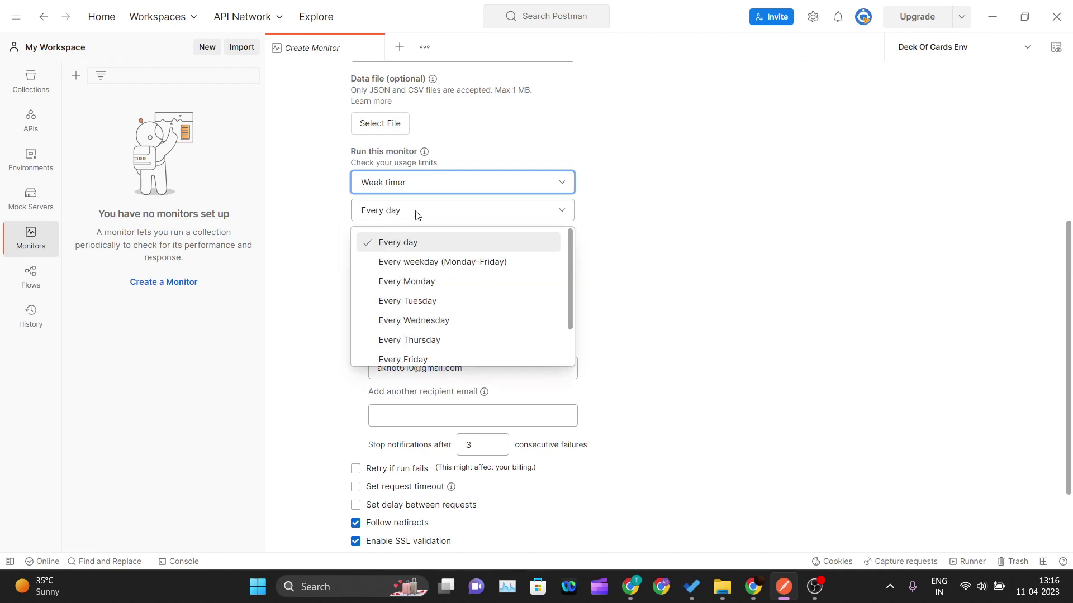
{"action": "left_click", "coordinate": [414, 244]}
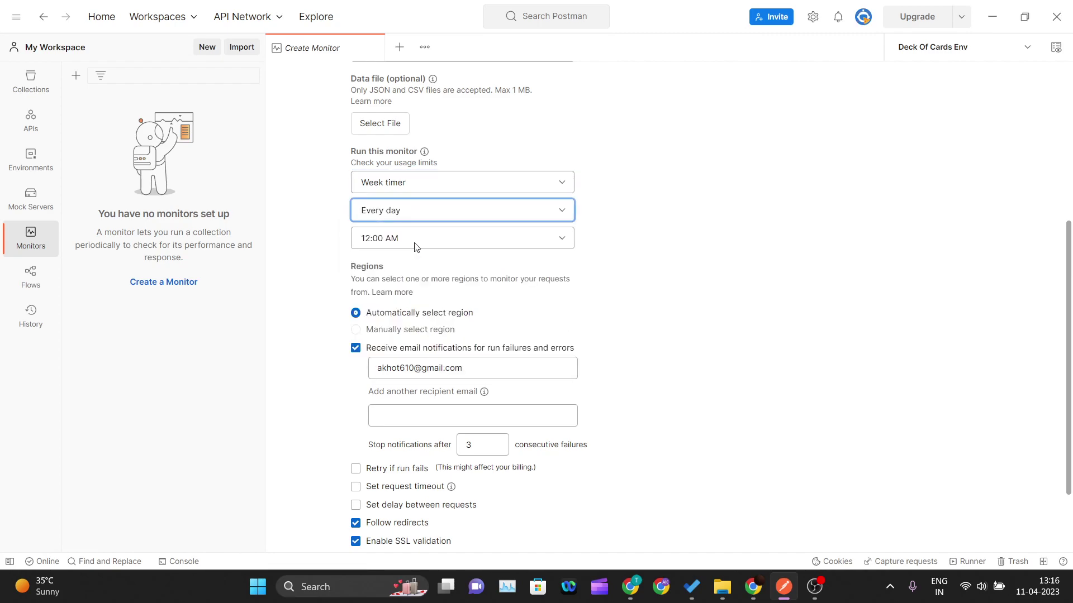
Set the monitor's daily run time to 10:00 AM.
{"action": "left_click", "coordinate": [514, 246]}
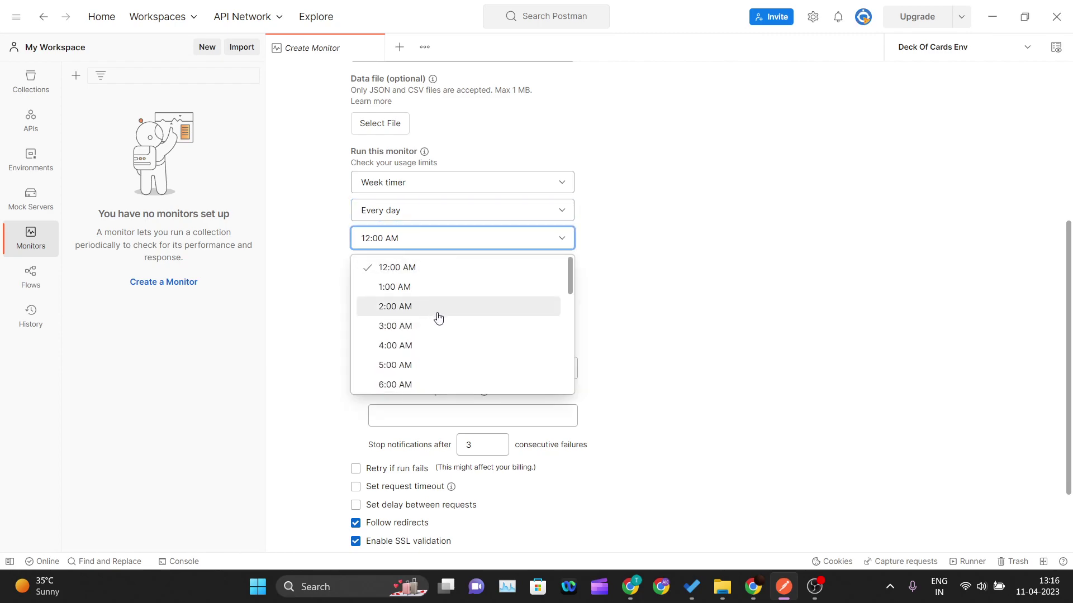
{"action": "scroll", "coordinate": [438, 317], "scroll_direction": "down", "scroll_amount": 5}
{"action": "scroll", "coordinate": [438, 317], "scroll_direction": "down", "scroll_amount": 2}
{"action": "scroll", "coordinate": [438, 318], "scroll_direction": "up", "scroll_amount": 8}
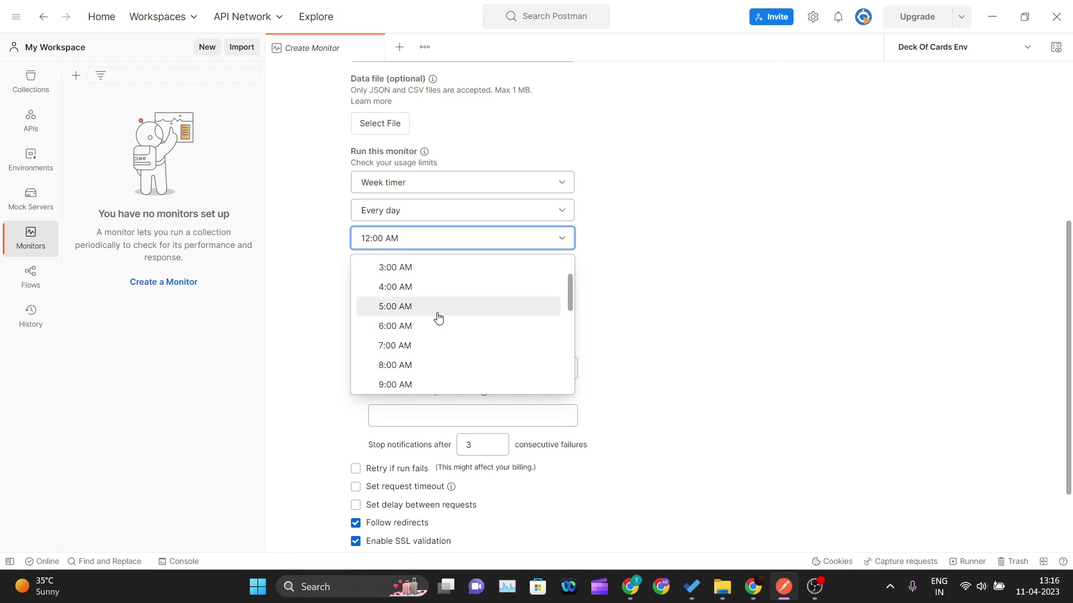
{"action": "scroll", "coordinate": [436, 316], "scroll_direction": "down", "scroll_amount": 3}
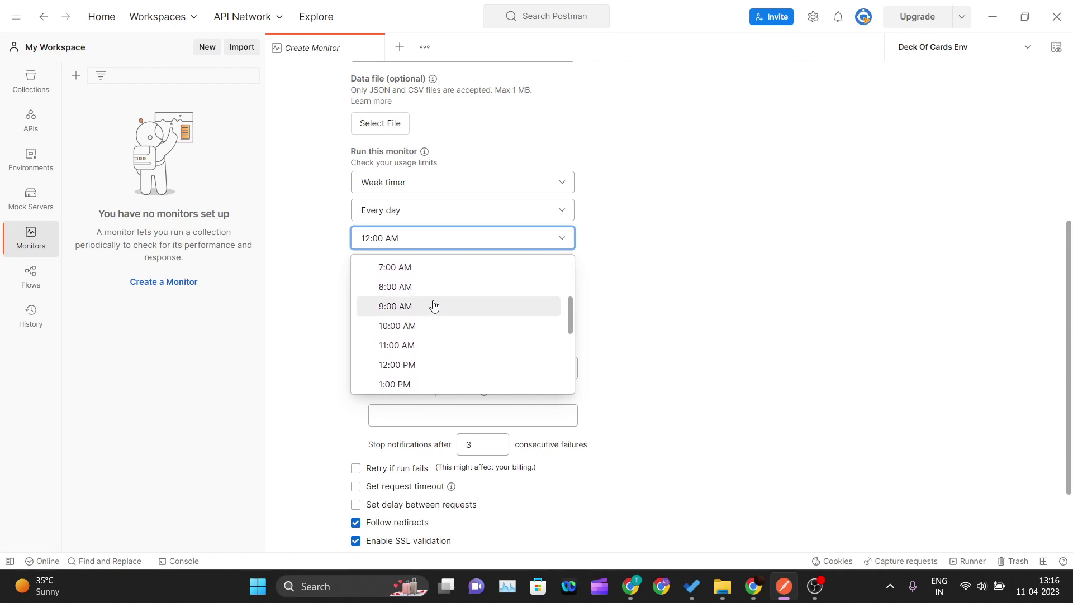
{"action": "left_click", "coordinate": [424, 329]}
Review the region and email notification settings, keep their defaults and create the monitor.
{"action": "scroll", "coordinate": [676, 294], "scroll_direction": "down", "scroll_amount": 2}
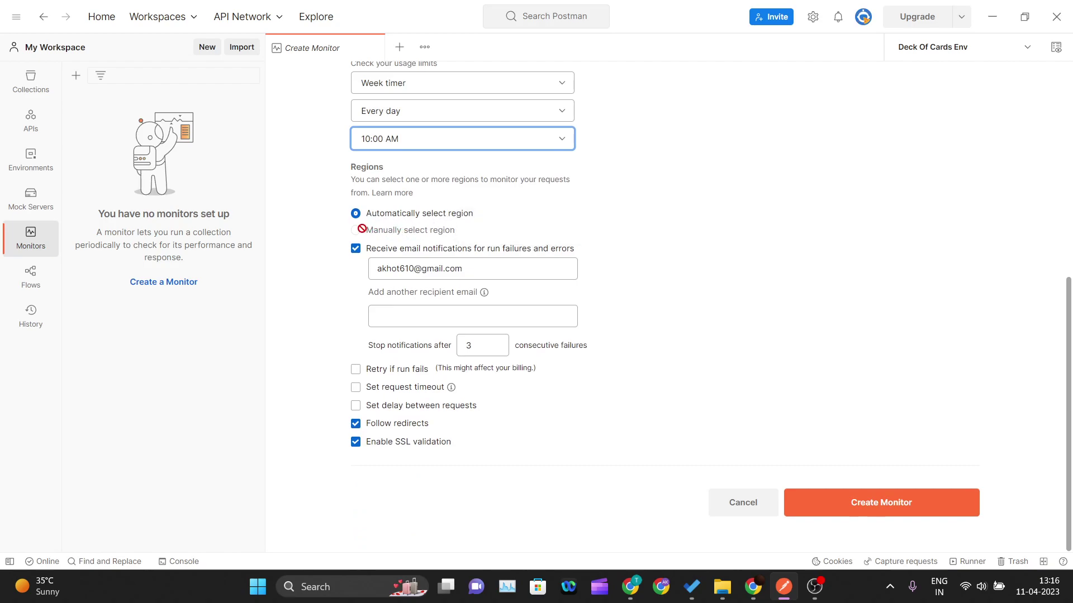
{"action": "mouse_move", "coordinate": [359, 229]}
{"action": "left_click_drag", "start_coordinate": [480, 268], "coordinate": [206, 271]}
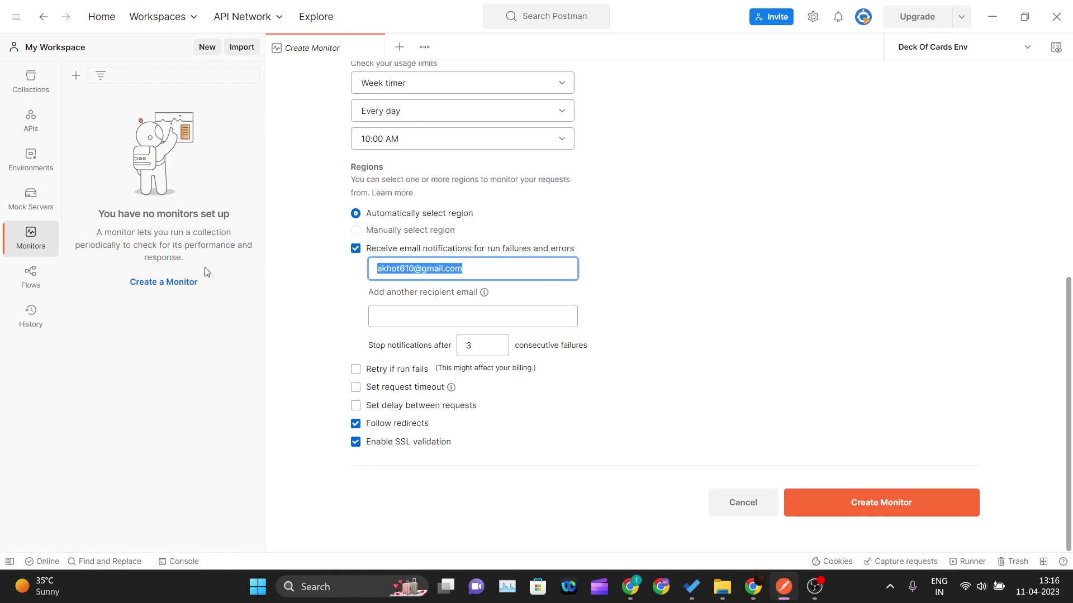
{"action": "left_click", "coordinate": [343, 307]}
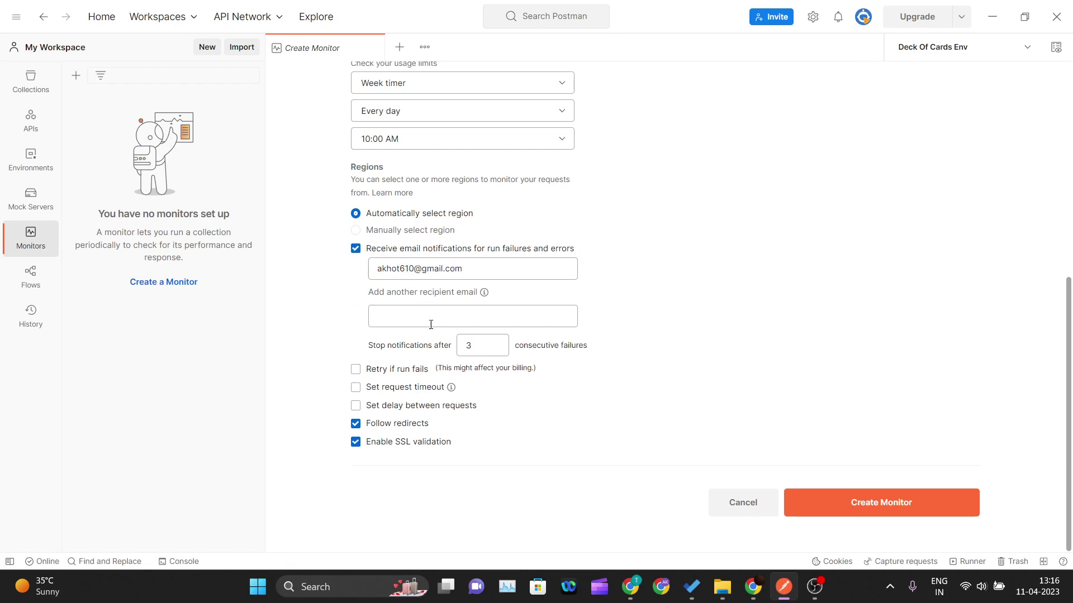
{"action": "left_click", "coordinate": [484, 348]}
{"action": "left_click", "coordinate": [390, 476]}
{"action": "left_click", "coordinate": [839, 500]}
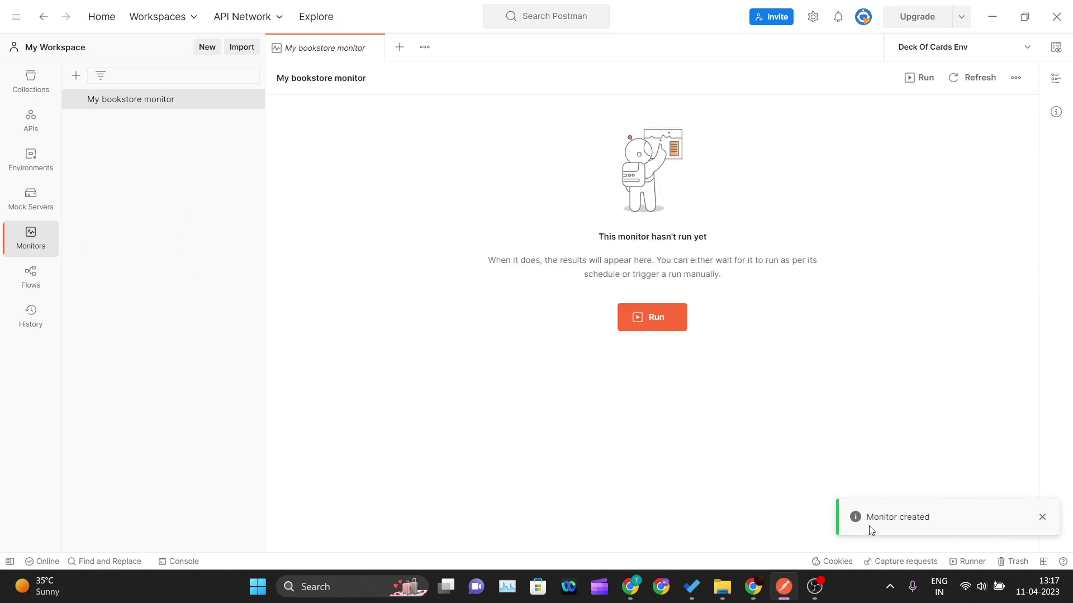
{"action": "left_click", "coordinate": [1042, 523]}
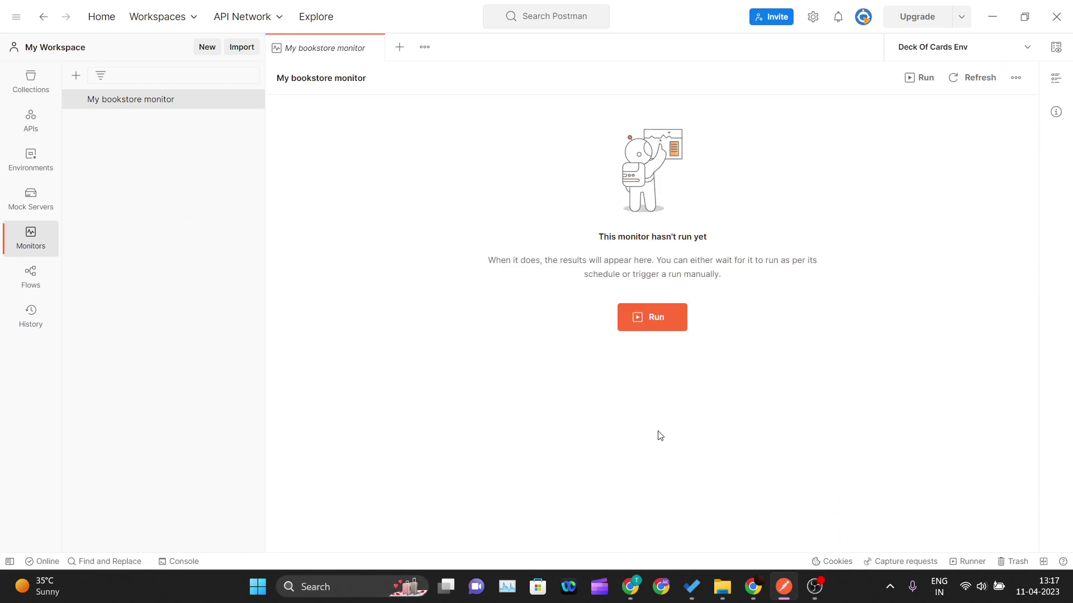
Run My bookstore monitor manually for the first time.
{"action": "left_click", "coordinate": [671, 330]}
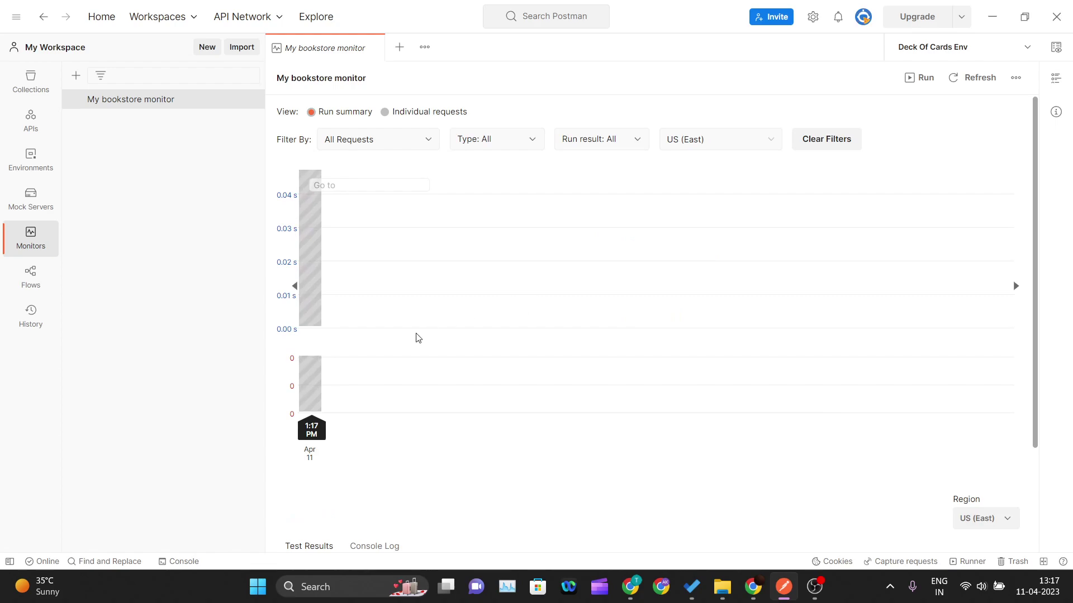
{"action": "mouse_move", "coordinate": [325, 450]}
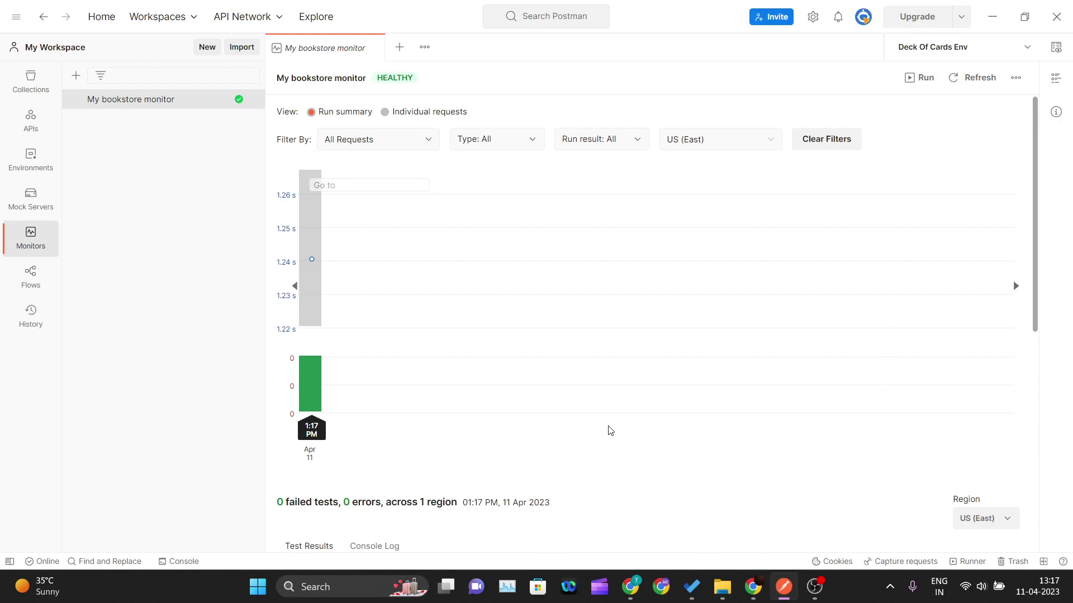
{"action": "left_click", "coordinate": [25, 80]}
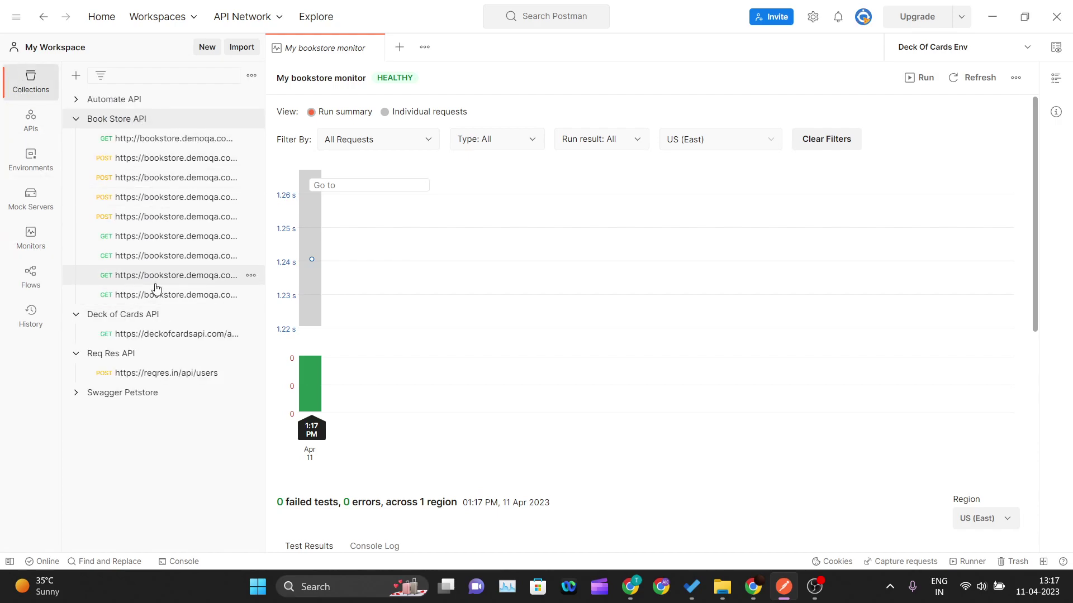
{"action": "left_click", "coordinate": [31, 201]}
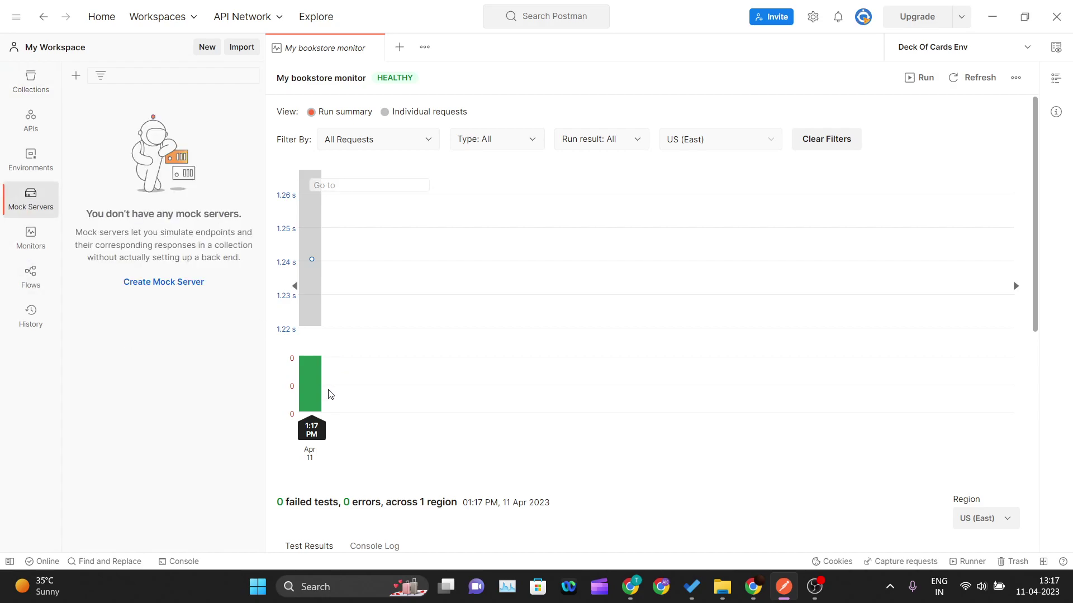
Examine the monitor run's response-time graph and its passed, failed and complete test results for each request.
{"action": "mouse_move", "coordinate": [308, 378]}
{"action": "scroll", "coordinate": [541, 390], "scroll_direction": "down", "scroll_amount": 8}
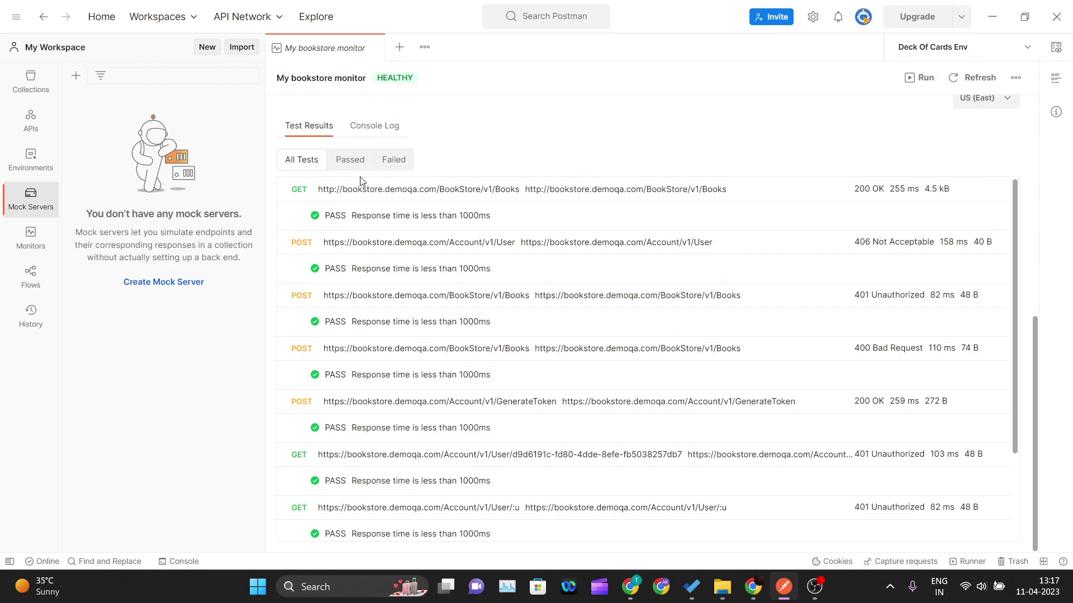
{"action": "left_click", "coordinate": [350, 161]}
{"action": "scroll", "coordinate": [384, 339], "scroll_direction": "down", "scroll_amount": 2}
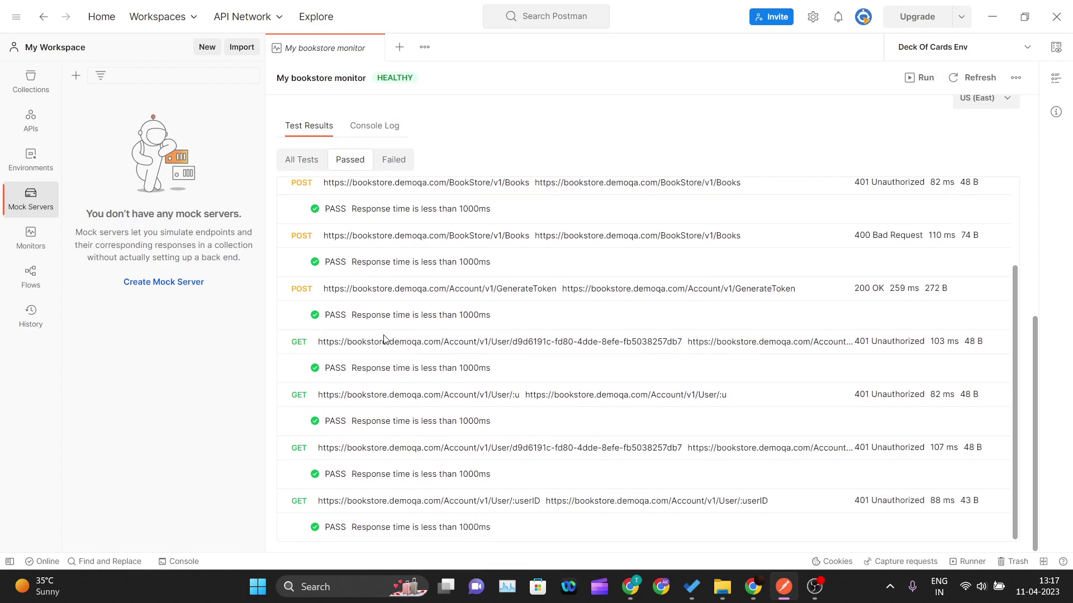
{"action": "left_click", "coordinate": [394, 161]}
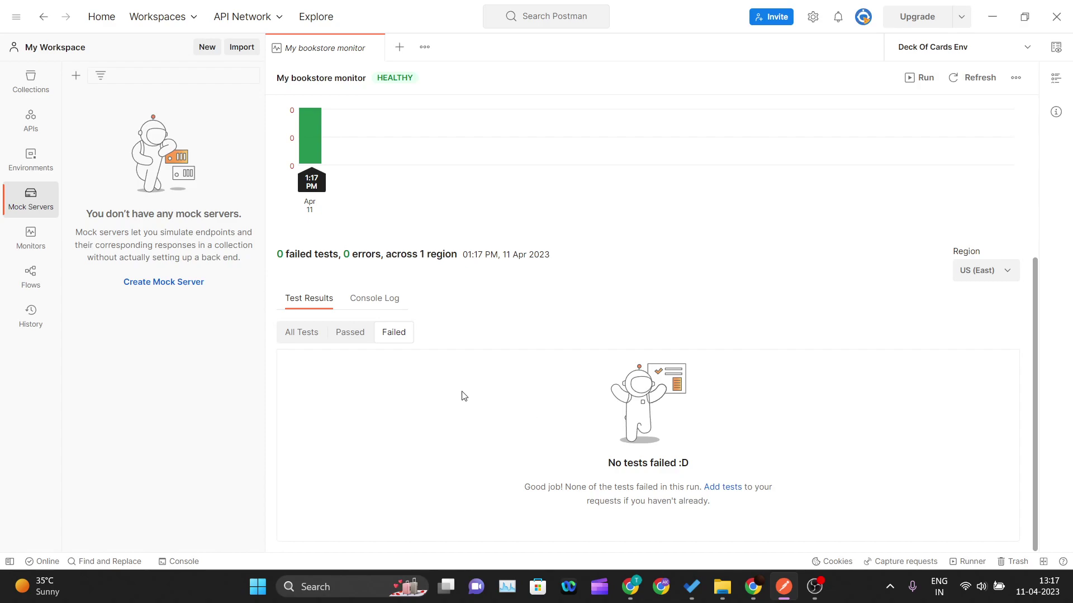
{"action": "scroll", "coordinate": [468, 396], "scroll_direction": "up", "scroll_amount": 4}
{"action": "scroll", "coordinate": [468, 396], "scroll_direction": "down", "scroll_amount": 4}
{"action": "left_click", "coordinate": [355, 338]}
{"action": "scroll", "coordinate": [409, 420], "scroll_direction": "down", "scroll_amount": 2}
{"action": "scroll", "coordinate": [412, 422], "scroll_direction": "up", "scroll_amount": 2}
{"action": "left_click", "coordinate": [303, 334]}
{"action": "scroll", "coordinate": [378, 390], "scroll_direction": "up", "scroll_amount": 3}
{"action": "scroll", "coordinate": [378, 390], "scroll_direction": "down", "scroll_amount": 3}
{"action": "scroll", "coordinate": [379, 394], "scroll_direction": "up", "scroll_amount": 4}
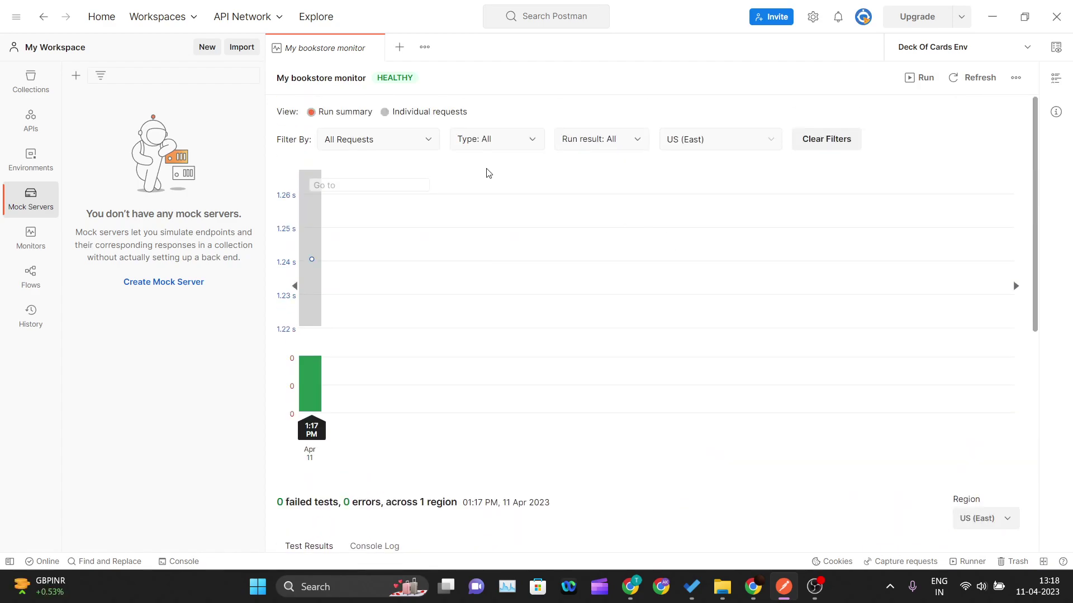
Run the monitor manually two more times and compare the response times and test results across the runs.
{"action": "left_click", "coordinate": [914, 79]}
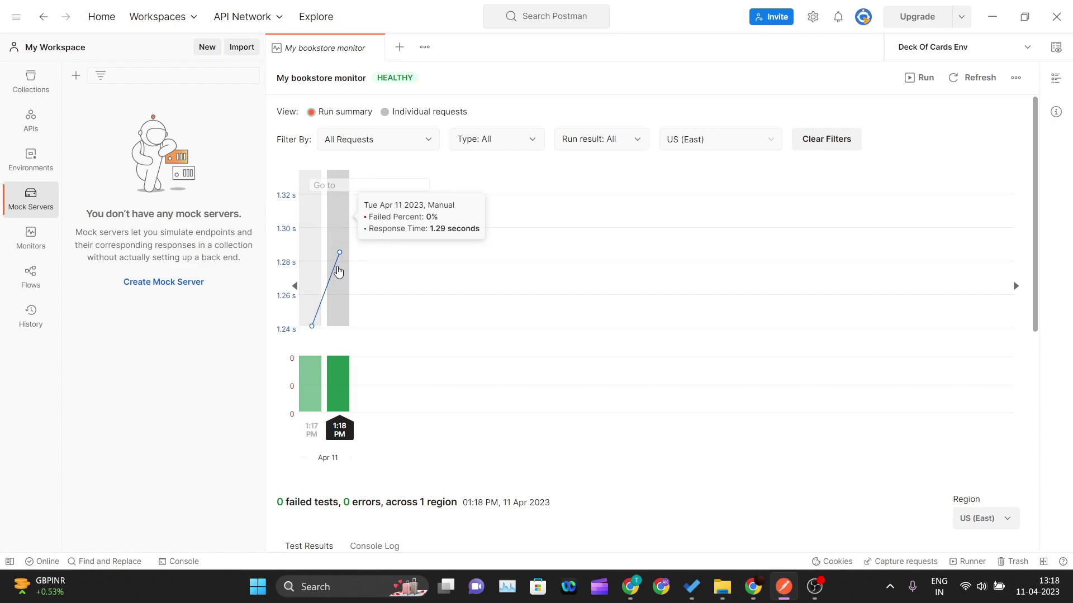
{"action": "left_click", "coordinate": [924, 79]}
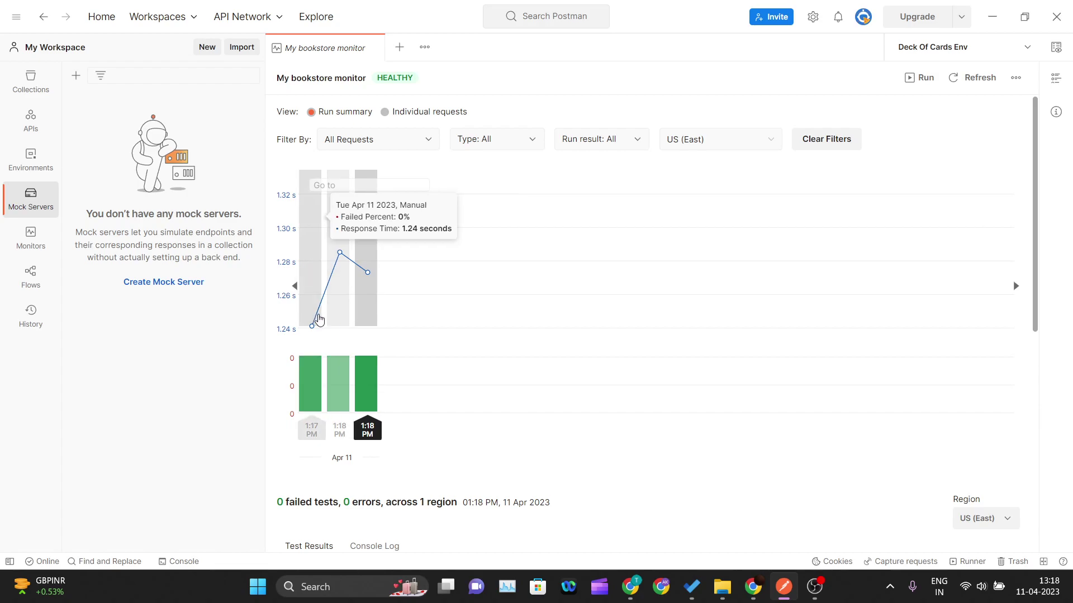
{"action": "scroll", "coordinate": [429, 376], "scroll_direction": "down", "scroll_amount": 5}
{"action": "scroll", "coordinate": [421, 363], "scroll_direction": "up", "scroll_amount": 5}
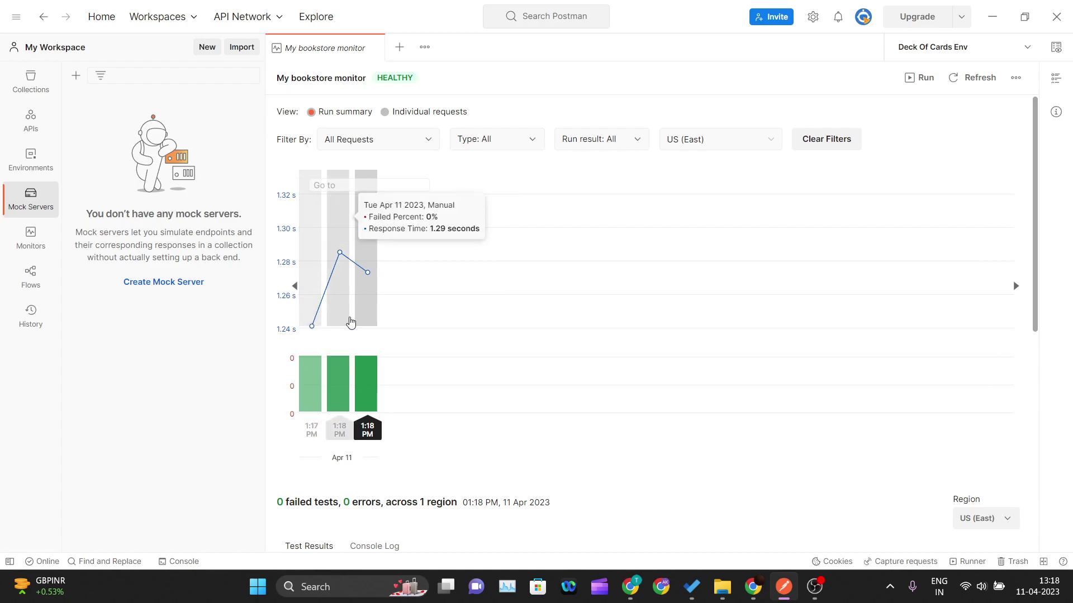
{"action": "scroll", "coordinate": [503, 432], "scroll_direction": "down", "scroll_amount": 5}
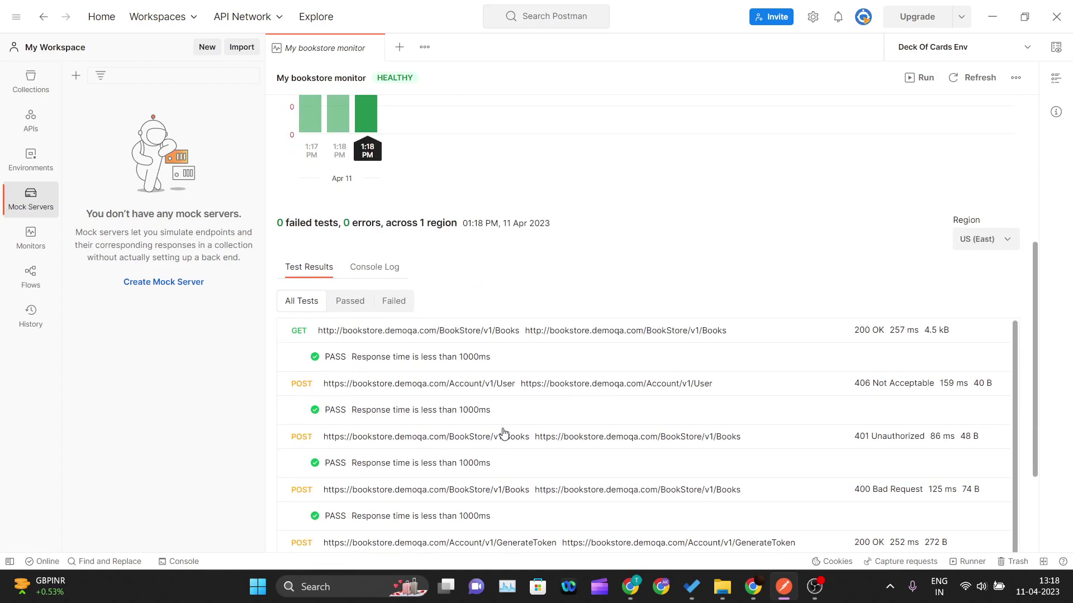
{"action": "scroll", "coordinate": [503, 432], "scroll_direction": "up", "scroll_amount": 5}
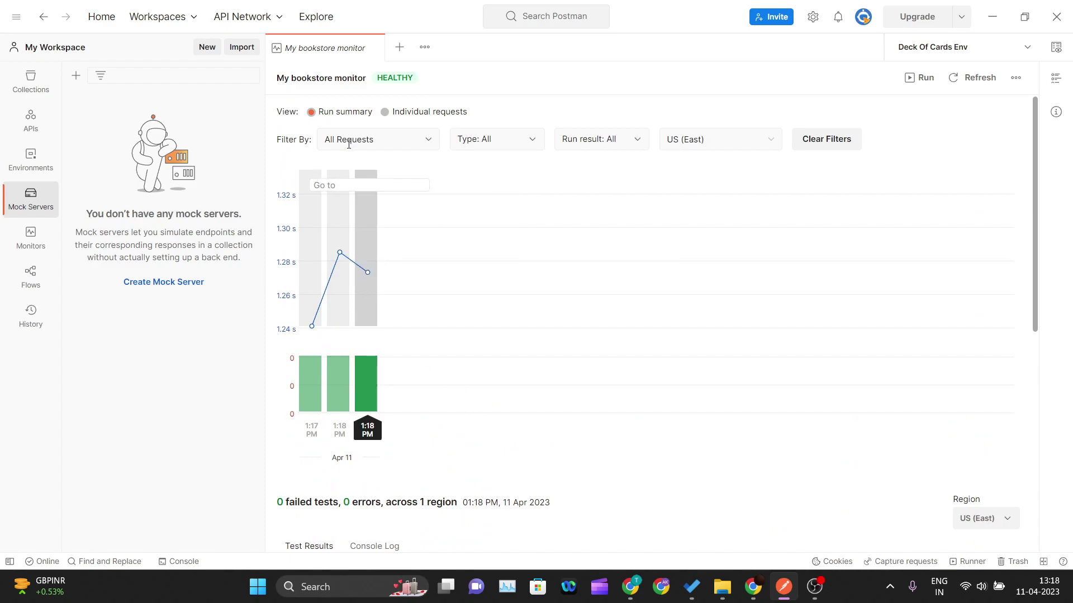